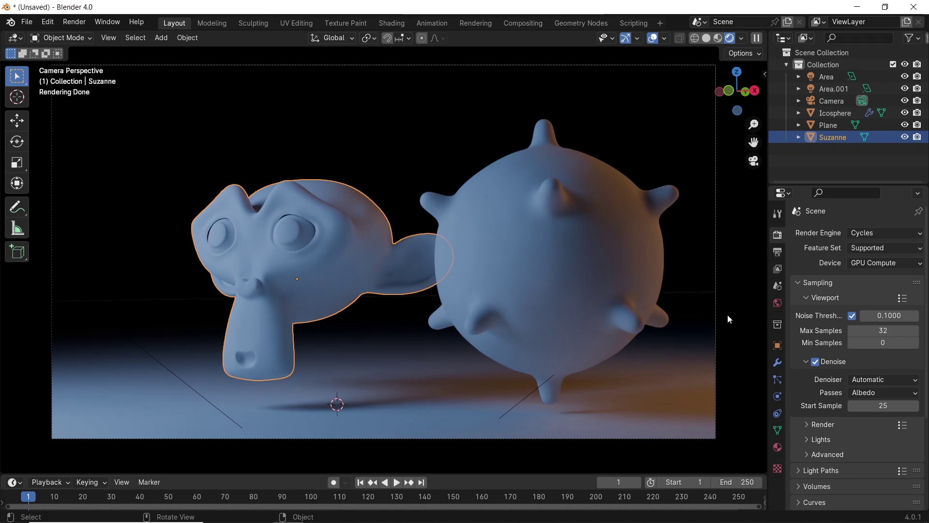
Inspect the two area lights around the monkey head and spiked sphere from outside the camera, selecting both, and return to the camera view.
middle_drag(490, 240, 472, 300)
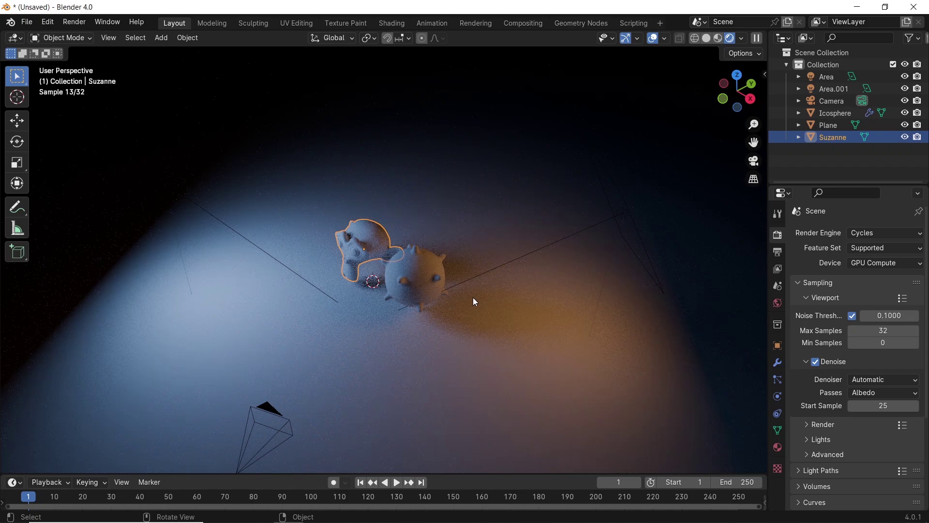
click(218, 219)
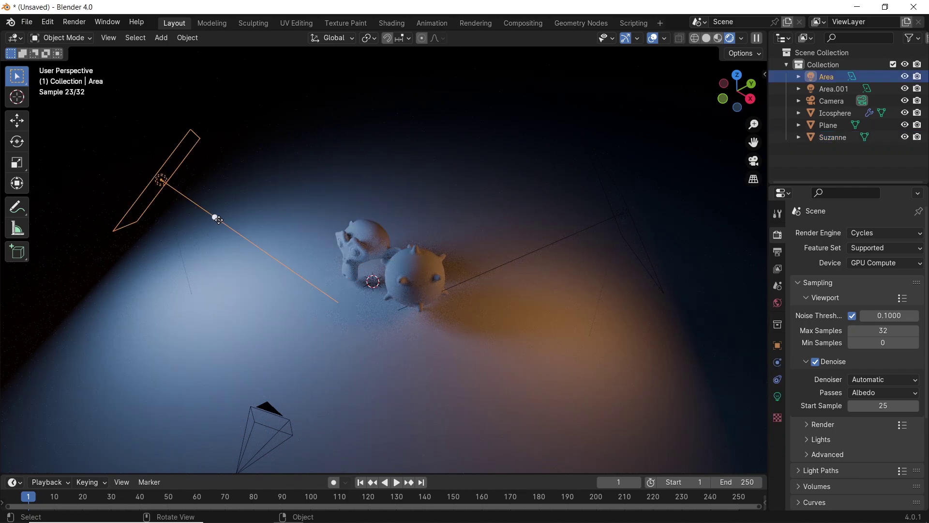
shift+click(614, 221)
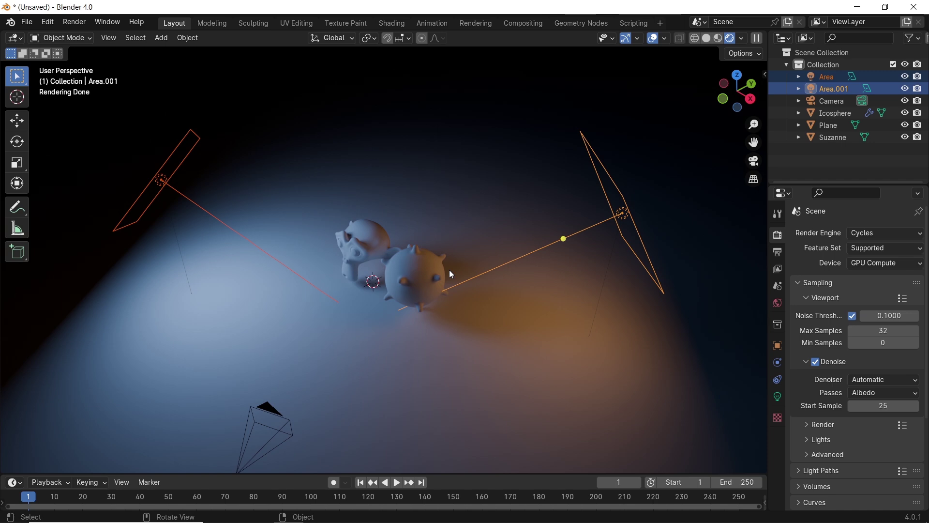
key(KP_0)
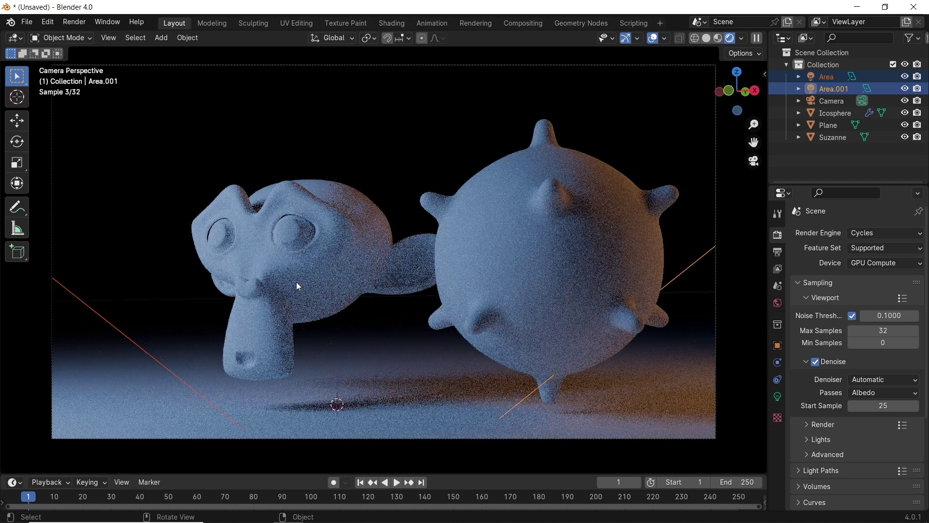
Rename the blue area light to Area Blue and the other area light to Area orange.
click(81, 301)
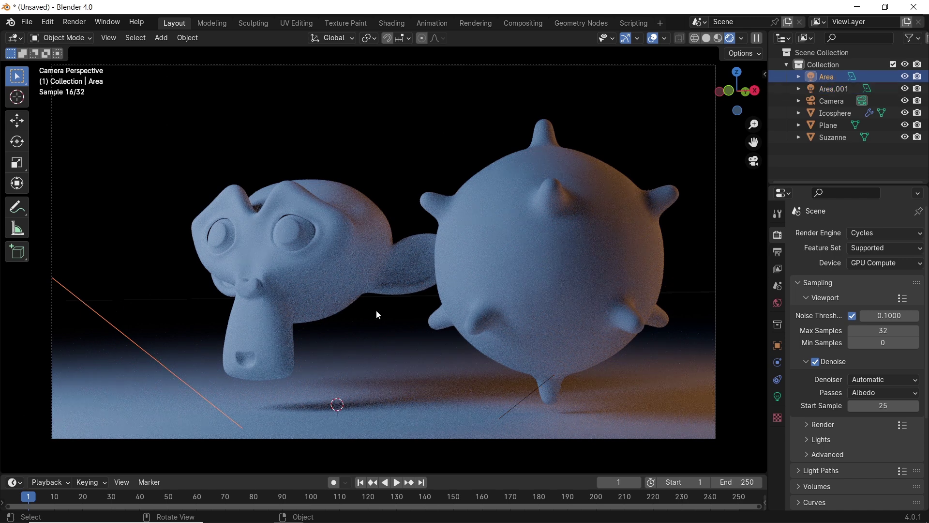
double_click(835, 77)
text(Area Blue)
key(Return)
double_click(845, 77)
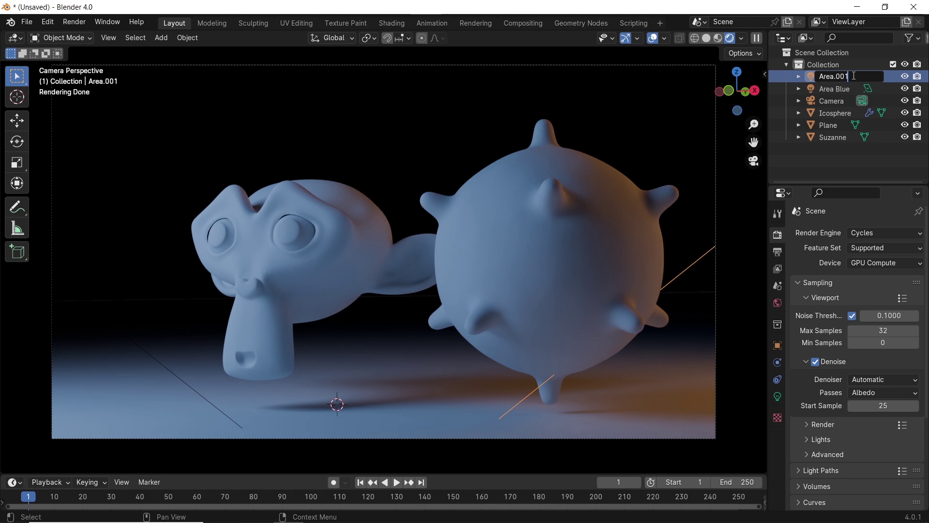
text(Area orange)
key(Return)
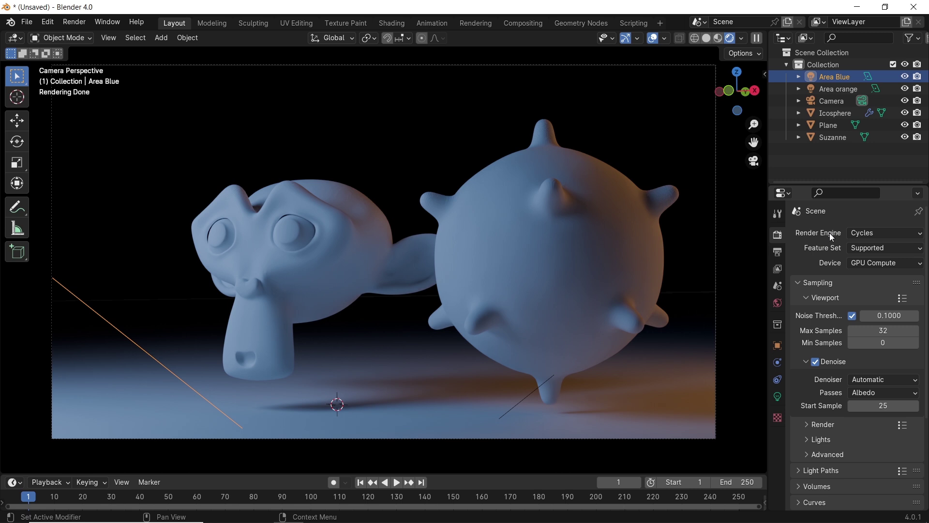
Show the Light Linking and Shadow Linking settings in the Area Blue light's object shading properties.
click(778, 345)
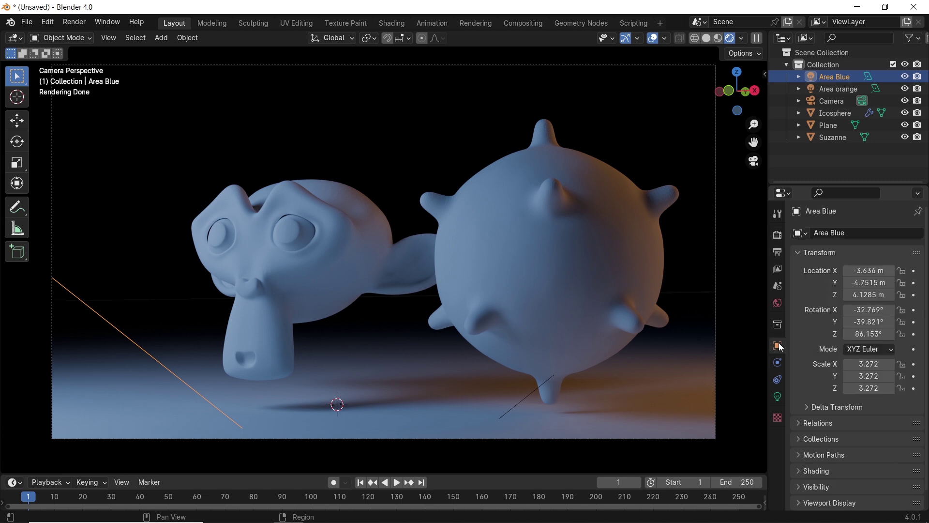
click(802, 253)
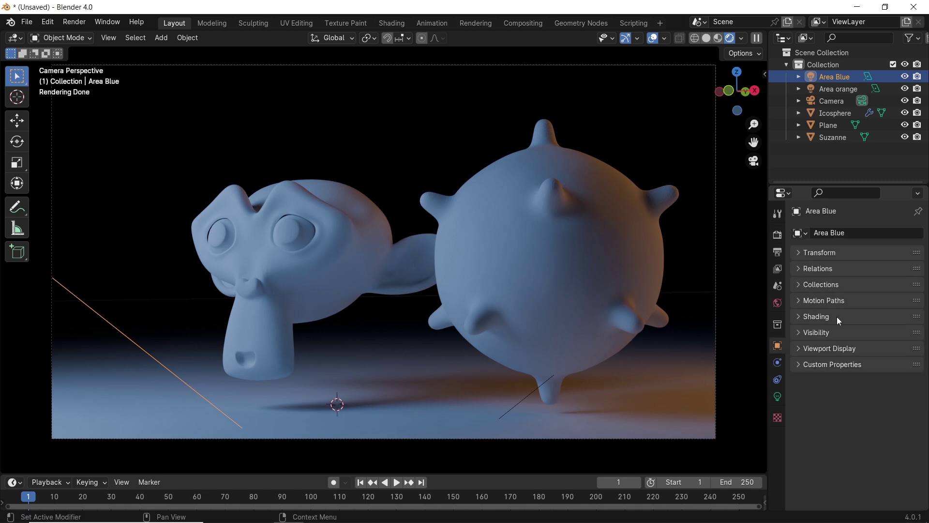
click(802, 316)
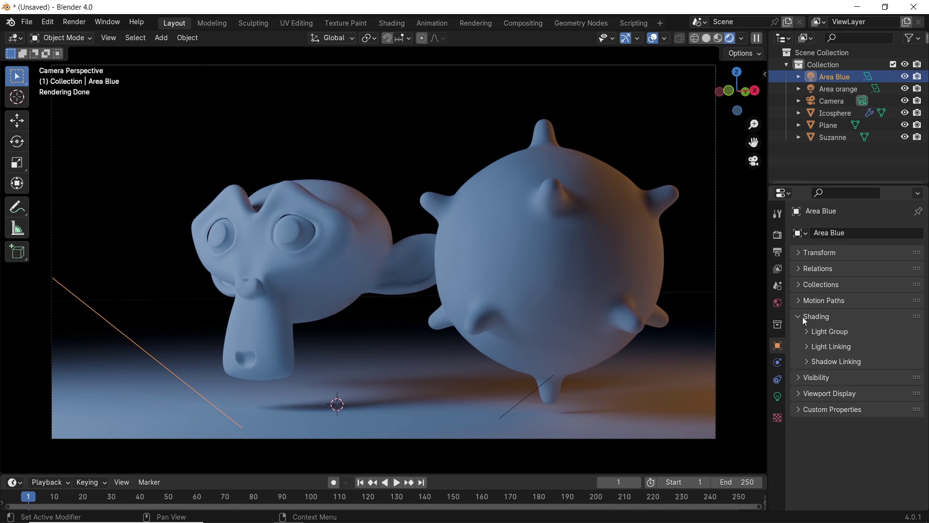
click(811, 332)
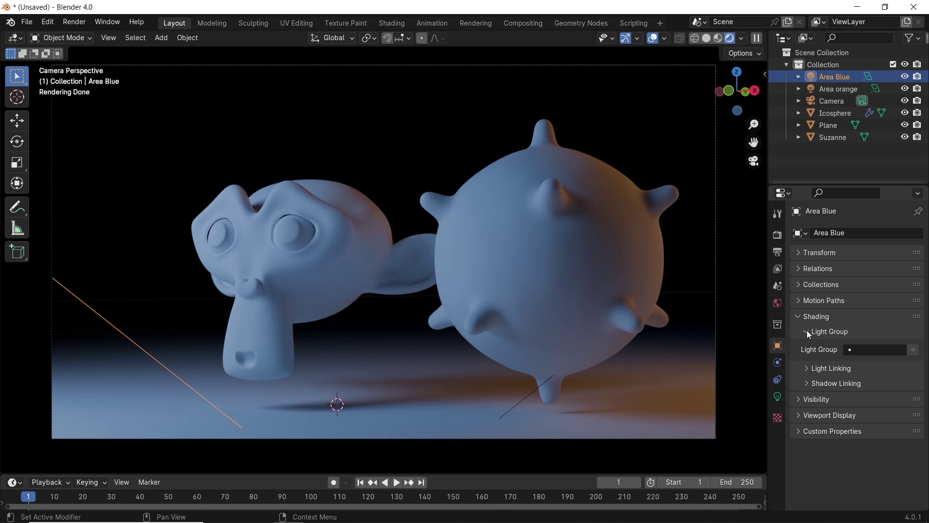
click(806, 331)
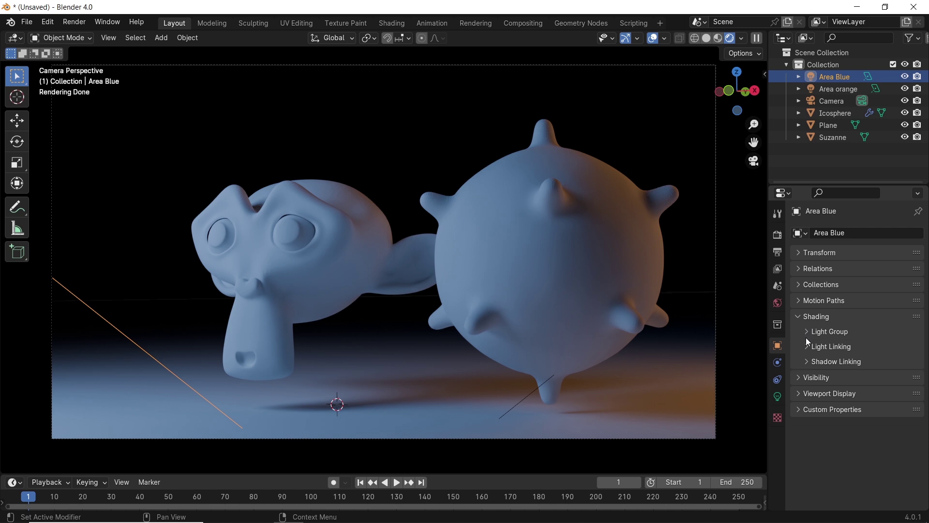
click(808, 345)
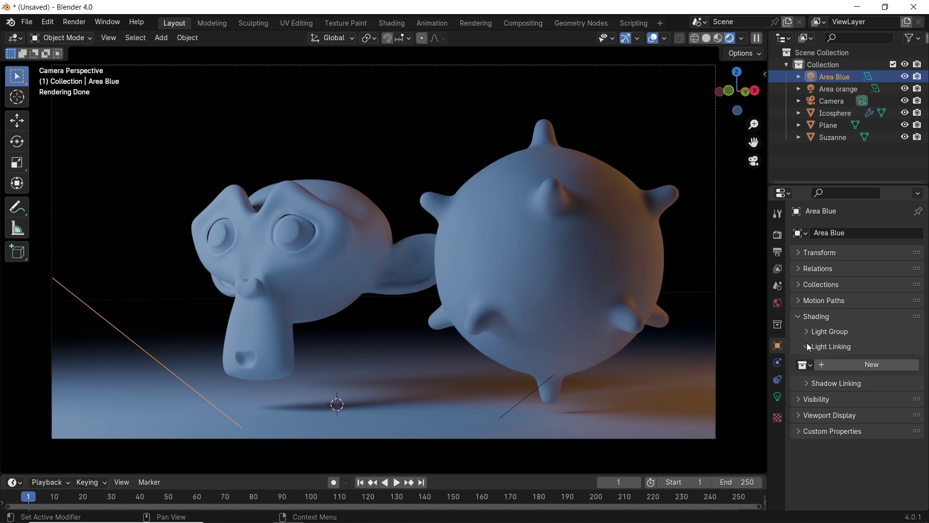
click(809, 382)
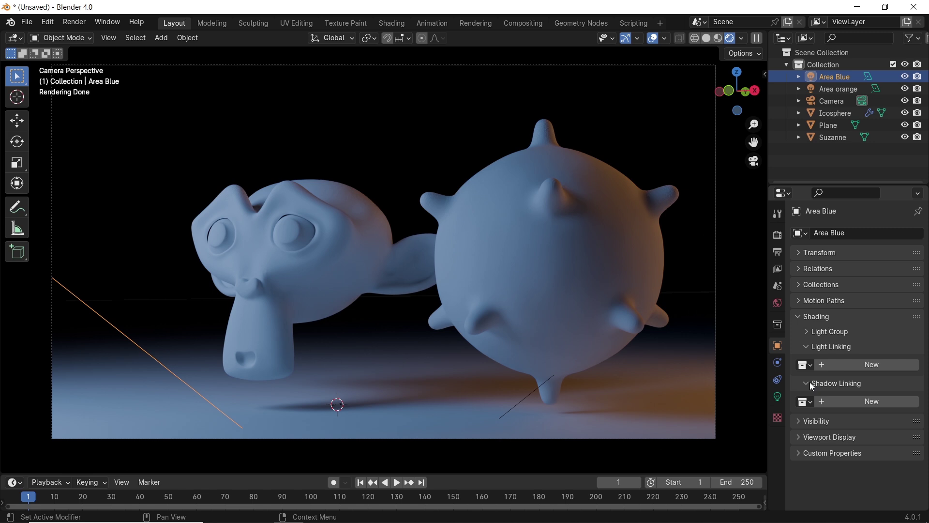
Create a light linking collection for Area Blue and add Suzanne, Plane and Icosphere to it.
click(838, 365)
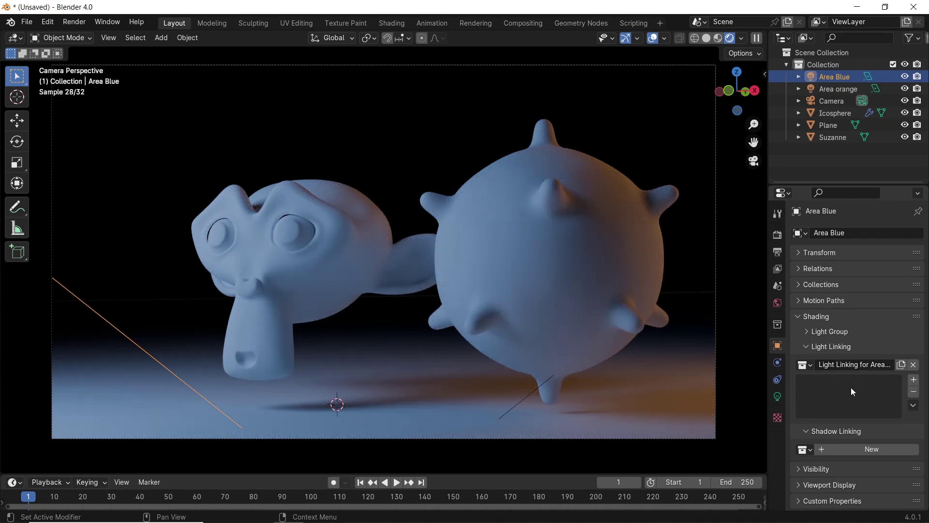
click(889, 364)
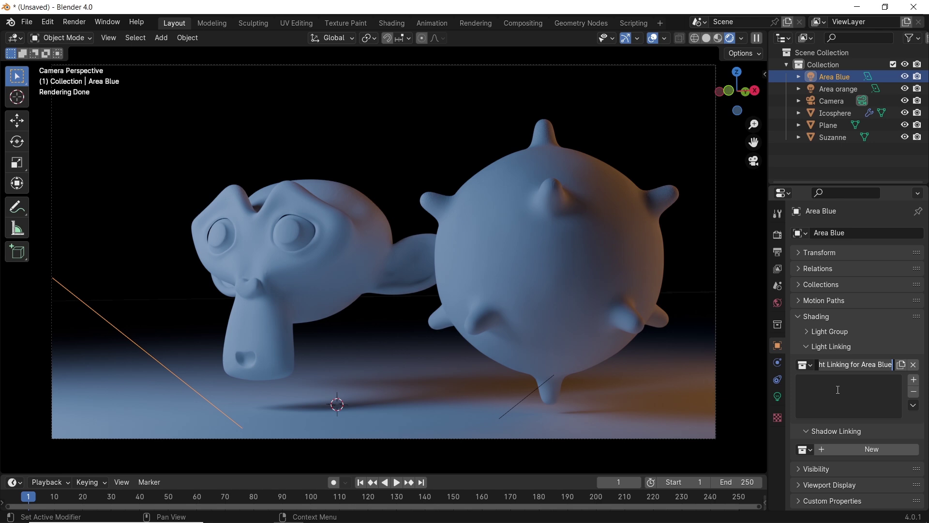
key(Return)
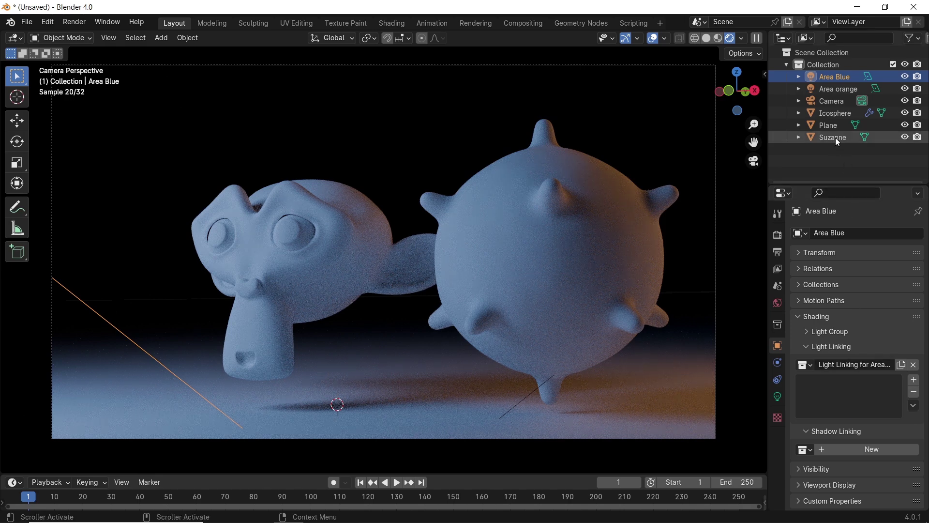
drag(836, 137, 849, 390)
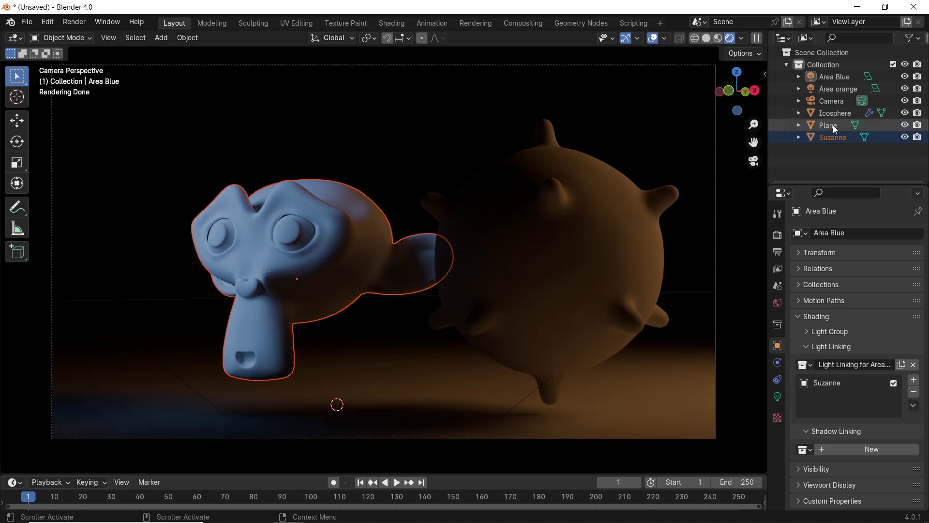
drag(831, 123, 842, 398)
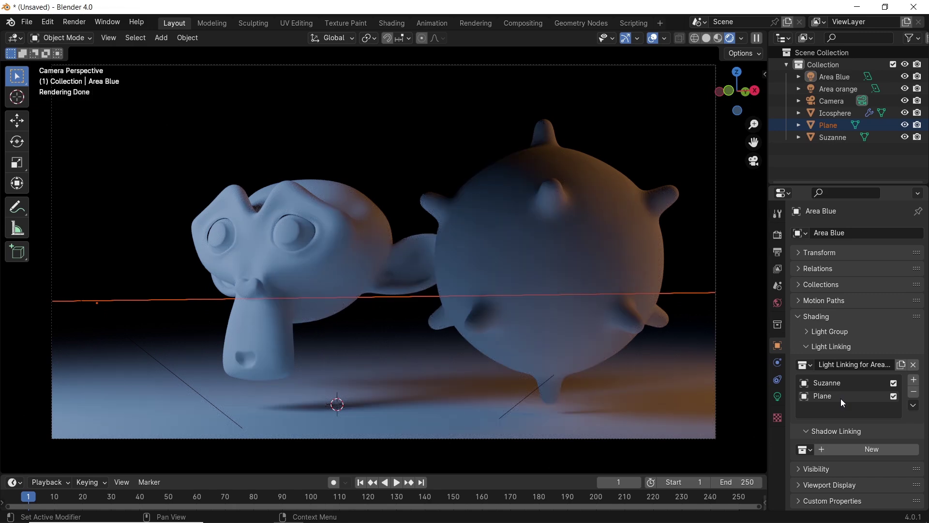
drag(833, 113, 837, 410)
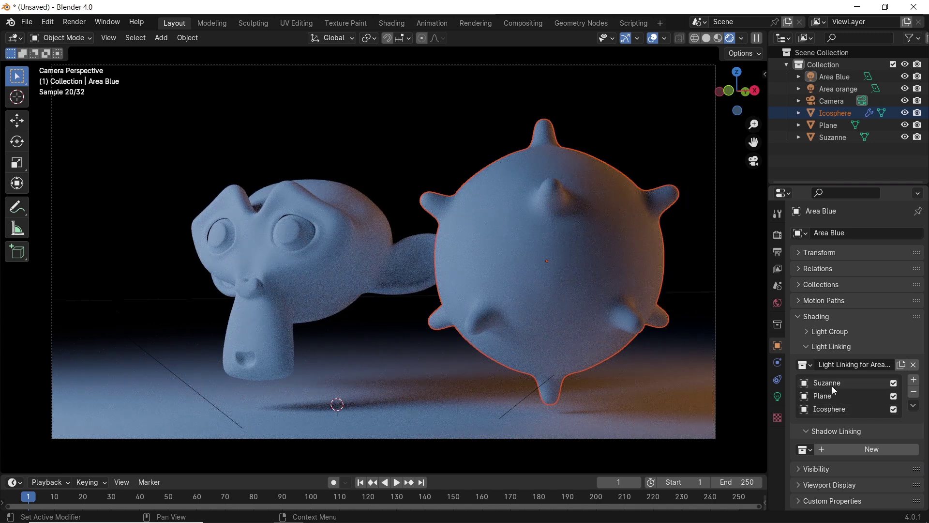
Test Area Blue's light linking by excluding listed objects such as Suzanne and including them again.
click(894, 384)
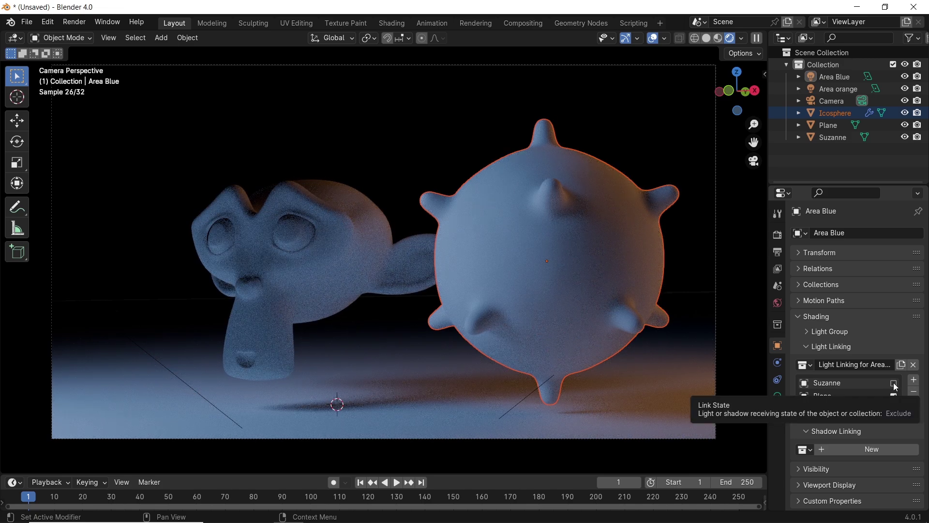
click(894, 383)
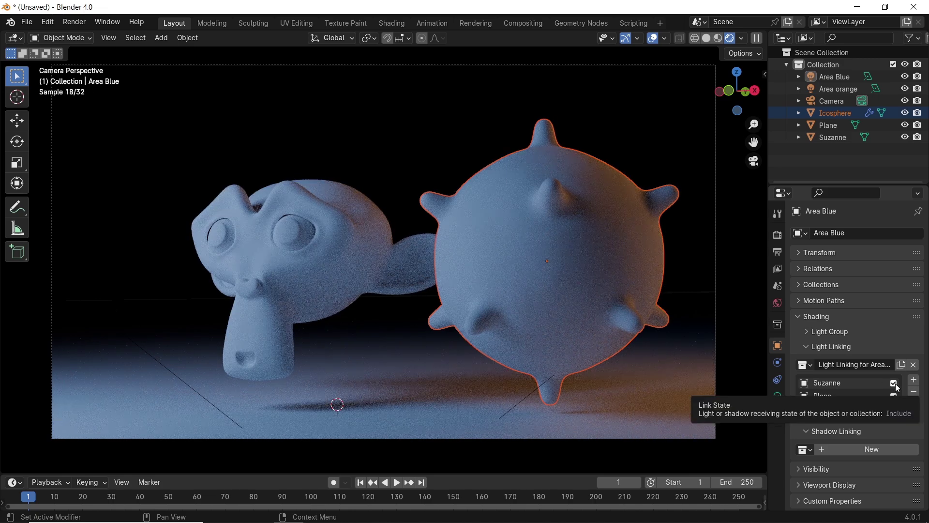
click(894, 396)
click(894, 409)
click(894, 396)
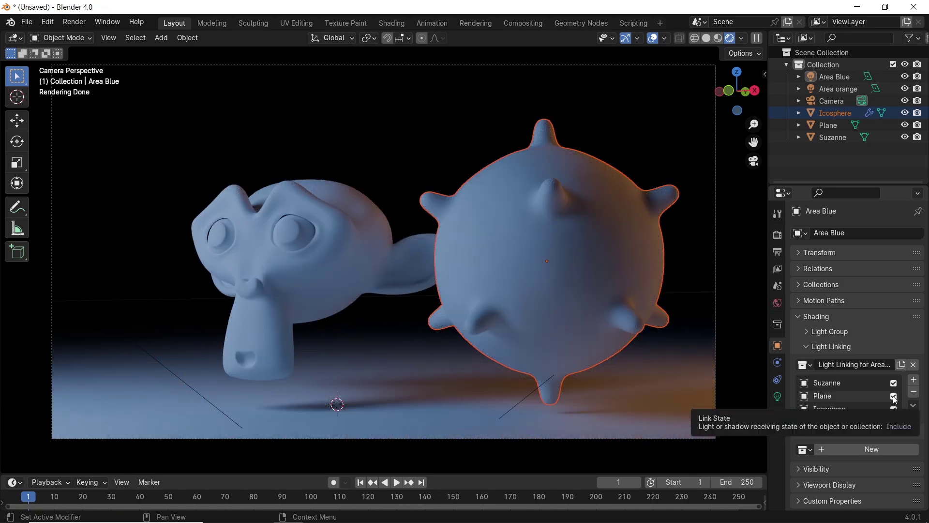
Create a collection named Dope collection and move Suzanne and Icosphere into it.
right_click(823, 157)
click(824, 154)
double_click(832, 151)
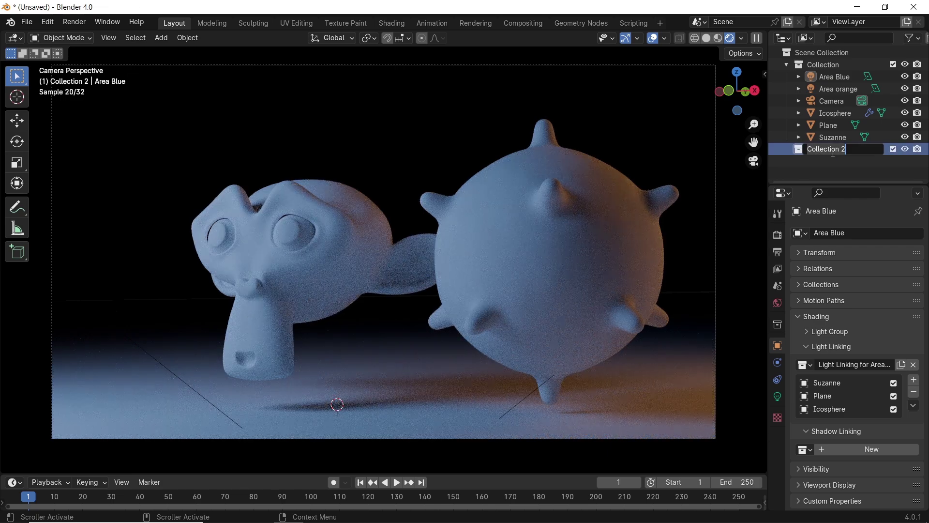
text(Dope collection)
key(Return)
drag(829, 137, 831, 148)
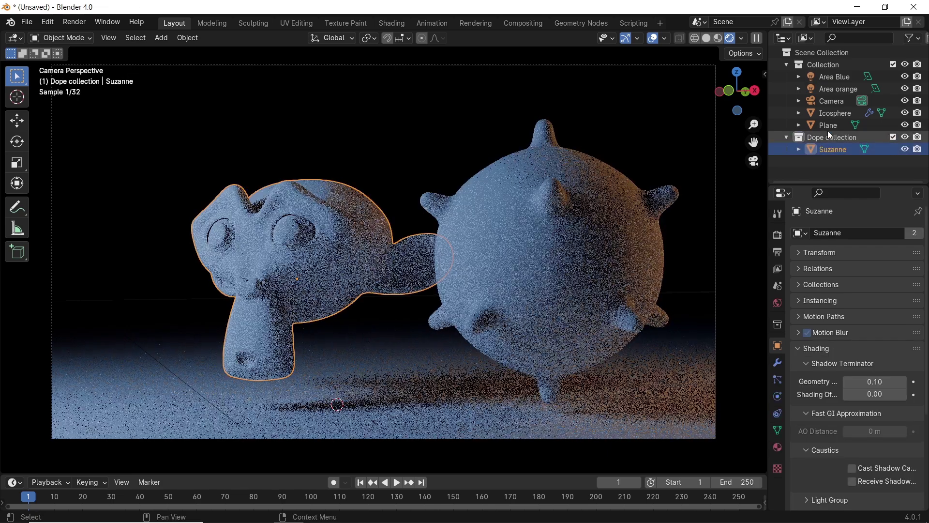
drag(833, 113, 830, 137)
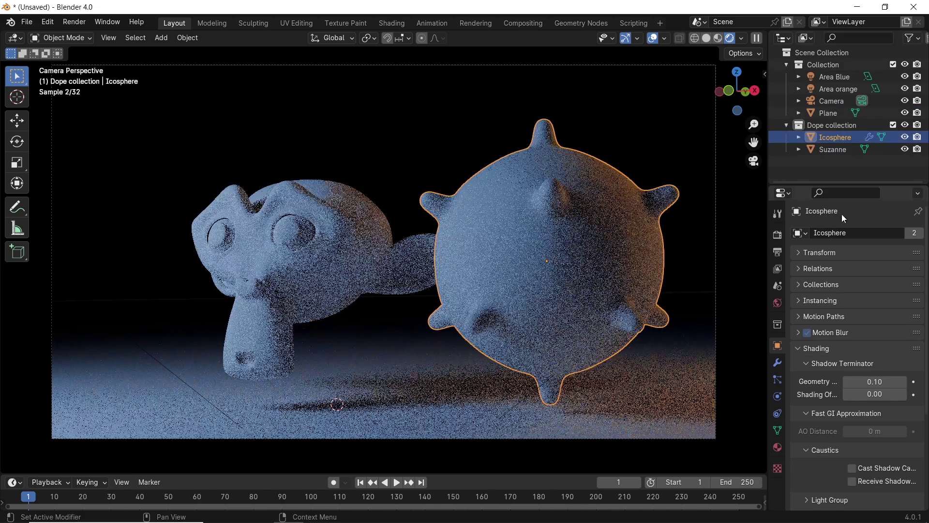
Remove Icosphere, Plane and Suzanne from Area Blue's light linking list.
click(835, 79)
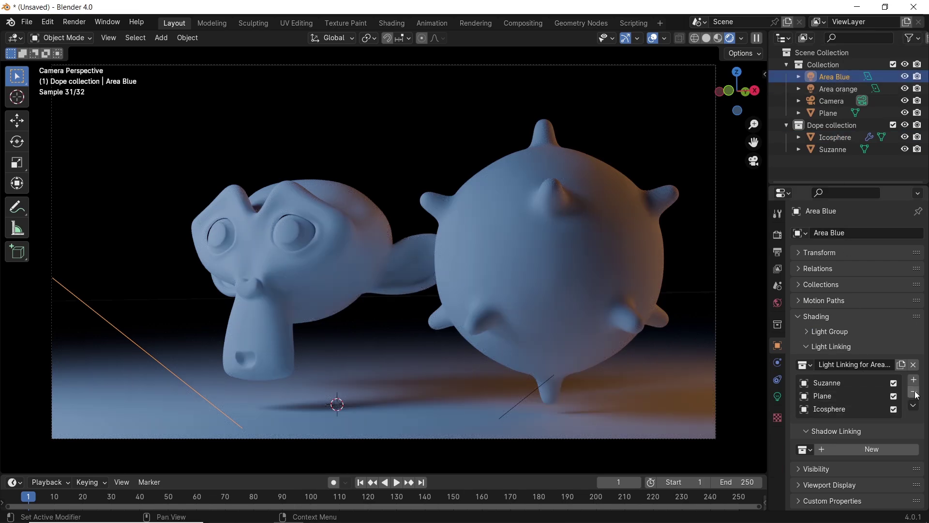
click(849, 409)
click(913, 392)
click(856, 396)
click(914, 392)
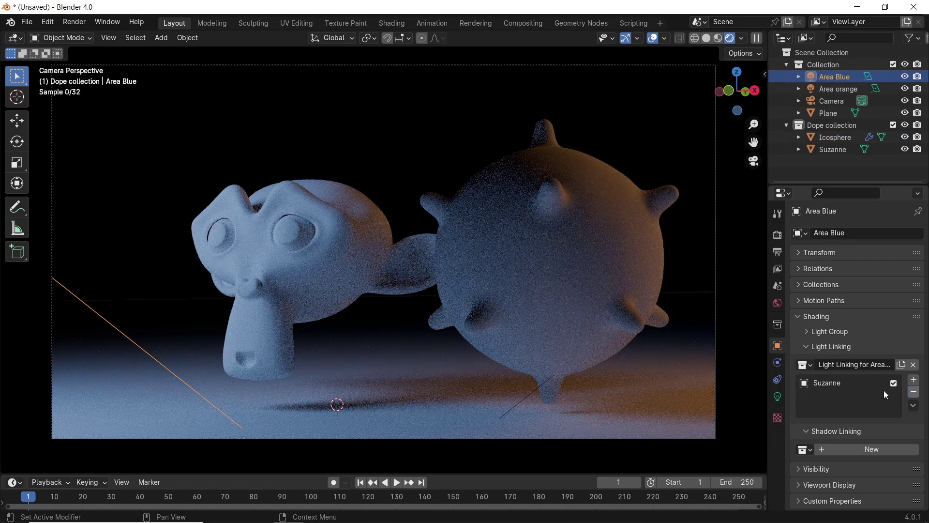
click(884, 384)
click(914, 392)
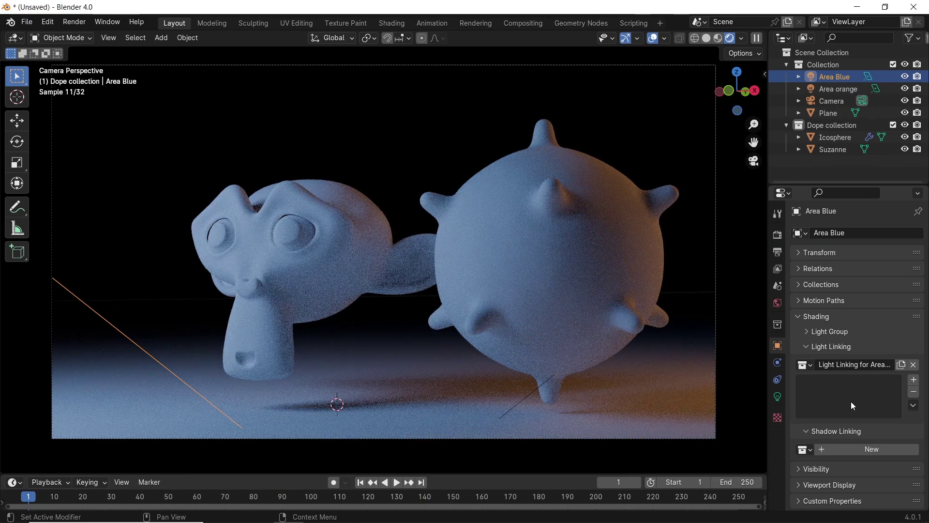
Add Dope collection and Plane to Area Blue's light linking list, and test excluding and re-including Dope collection.
drag(822, 125, 847, 399)
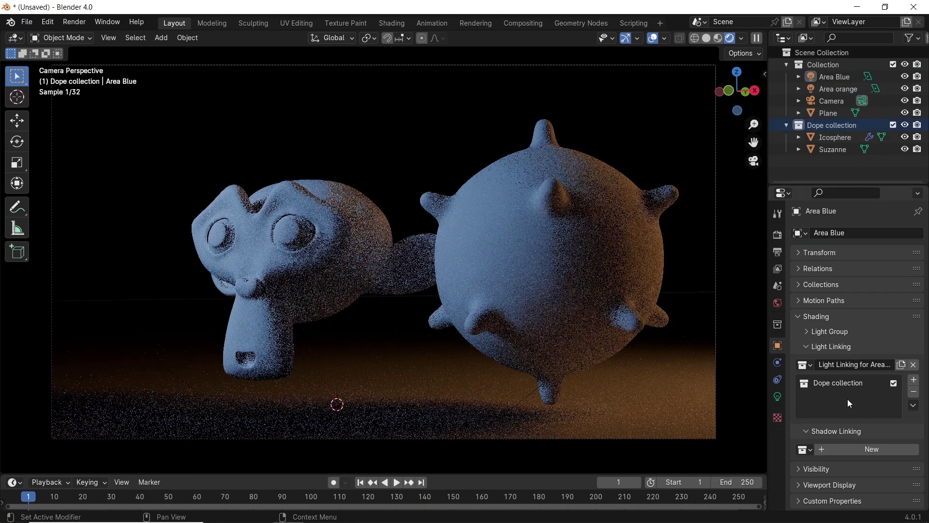
drag(828, 113, 853, 406)
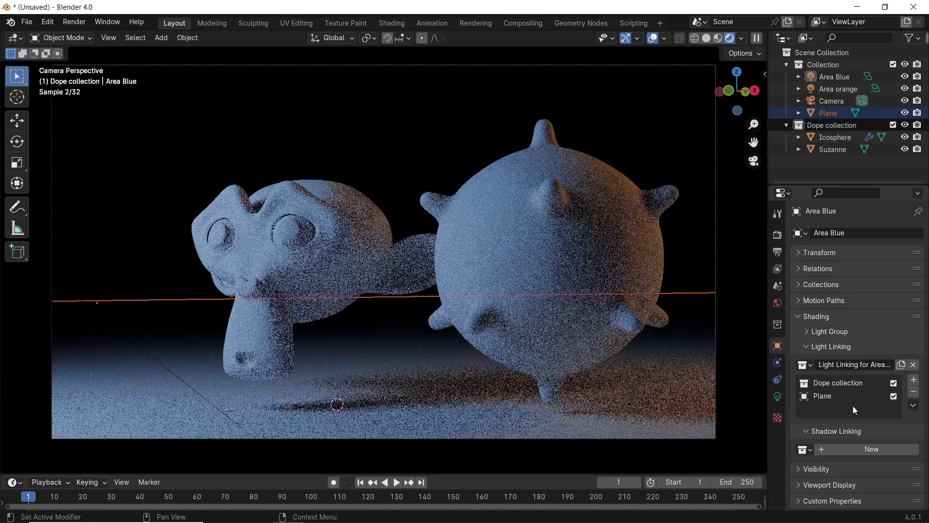
click(894, 383)
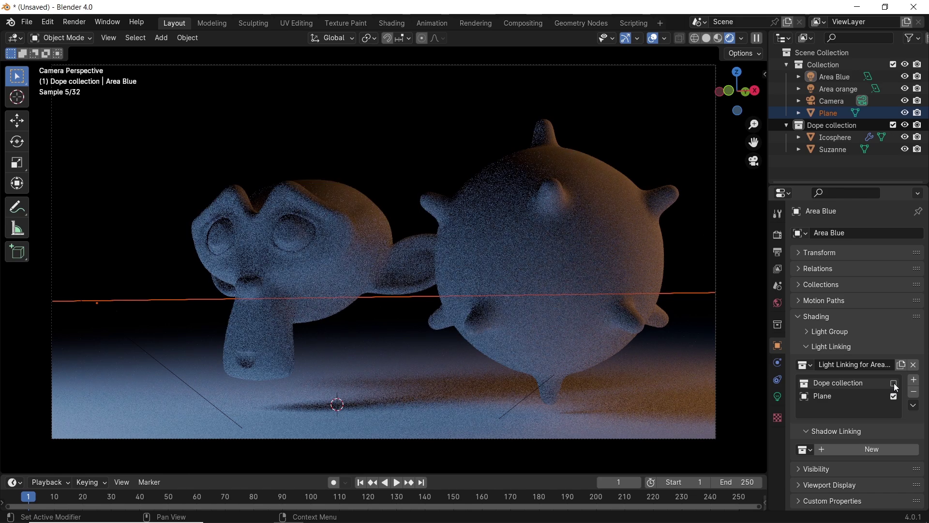
click(895, 383)
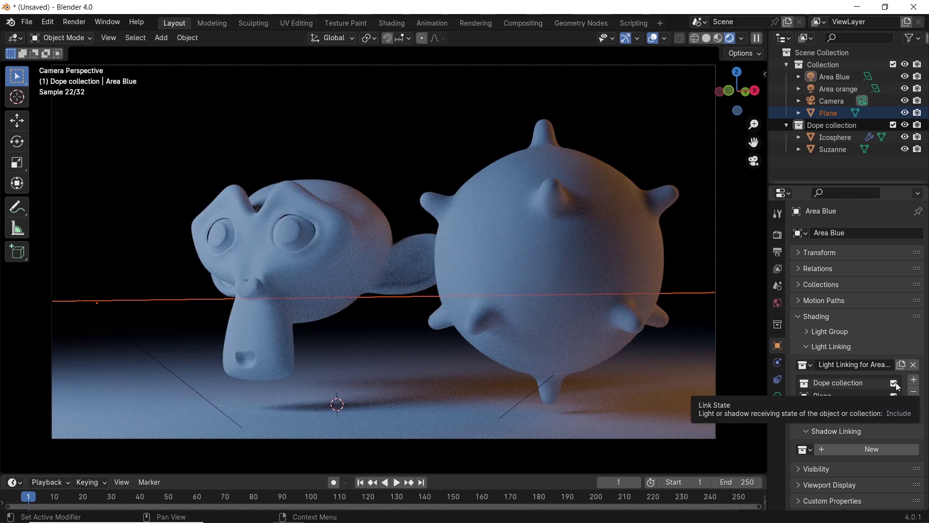
Unlink the light linking collection from Area Blue and assign Light Linking for Area Blue to Area orange.
click(913, 365)
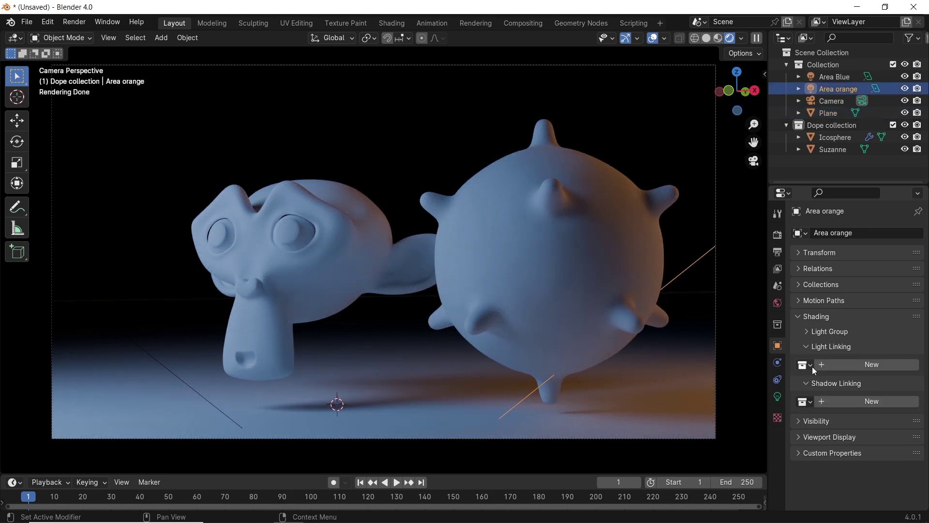
click(806, 365)
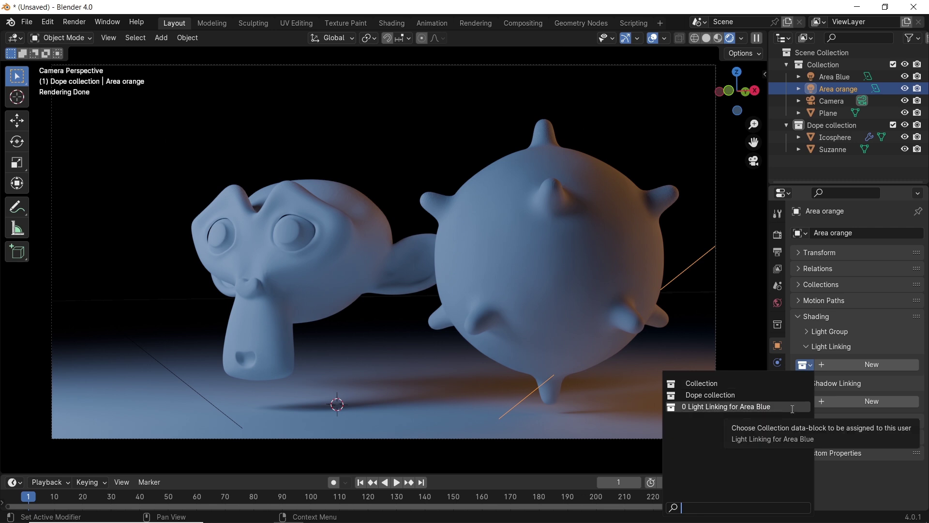
click(793, 409)
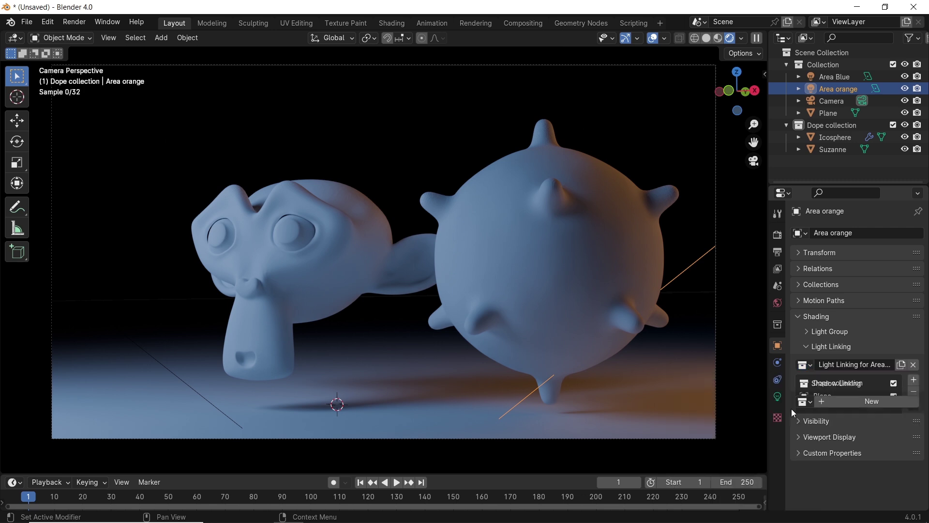
Exclude Dope collection from Area orange's light linking, and unlink the light linking collection from Area orange.
click(893, 384)
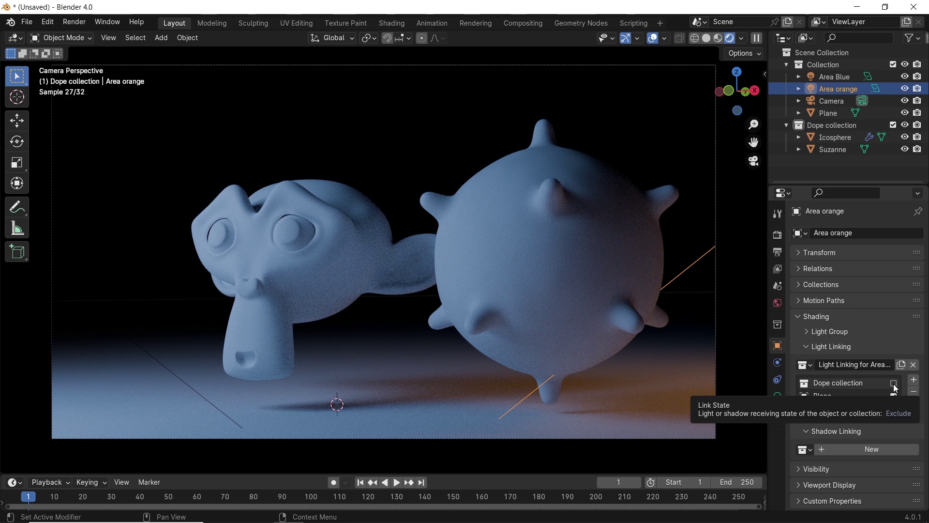
click(914, 364)
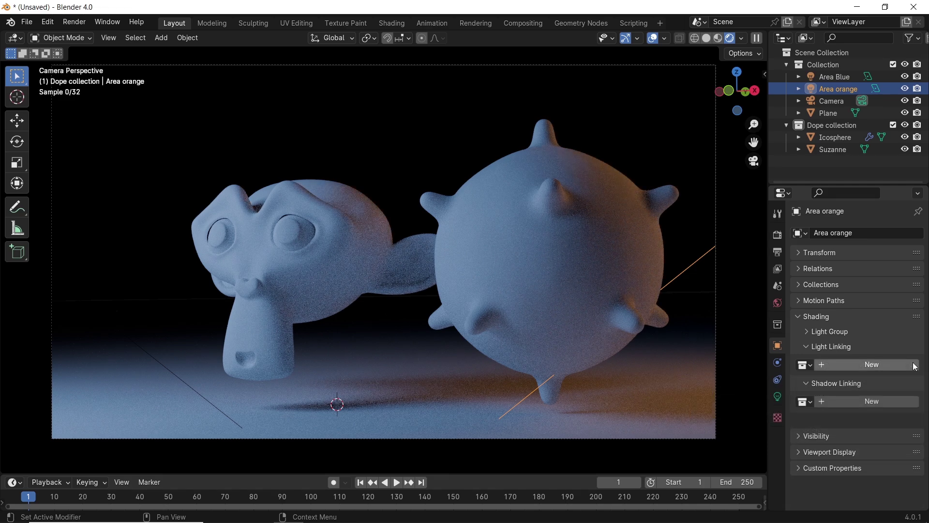
Try linking Icosphere and Suzanne to Area orange as included light receivers, and undo the link.
click(585, 249)
shift+click(301, 252)
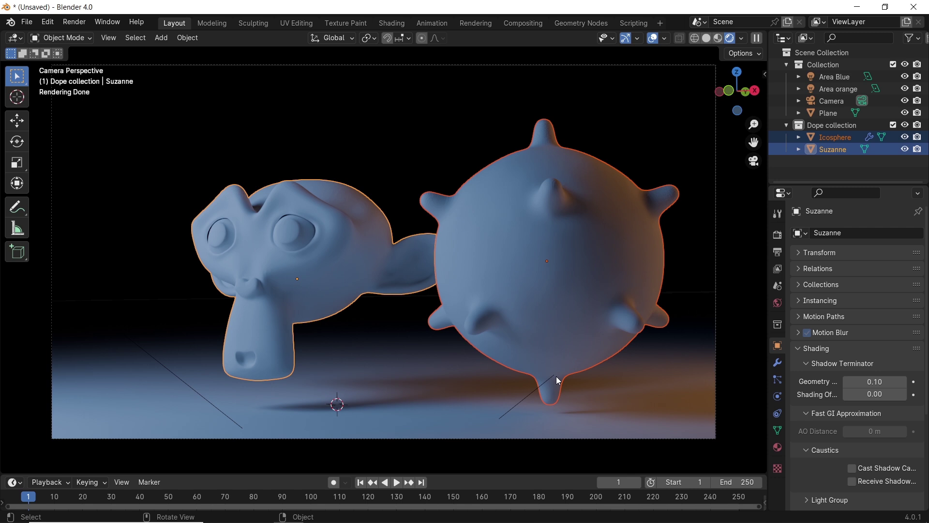
shift+click(529, 401)
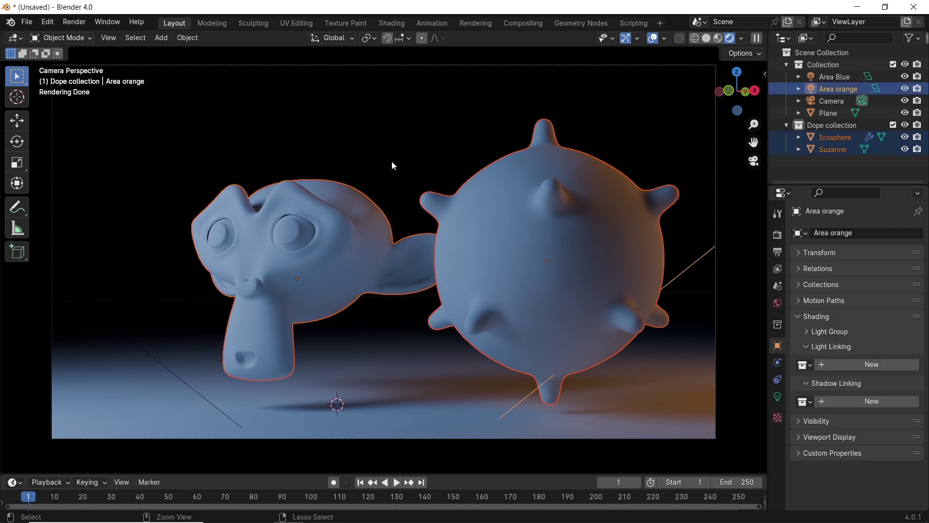
key(ctrl+l)
mouse_move(392, 162)
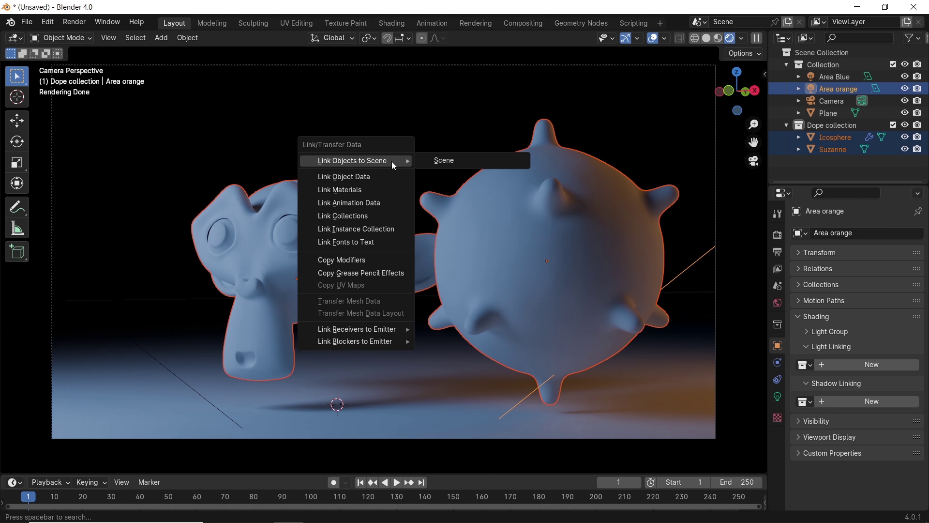
mouse_move(337, 330)
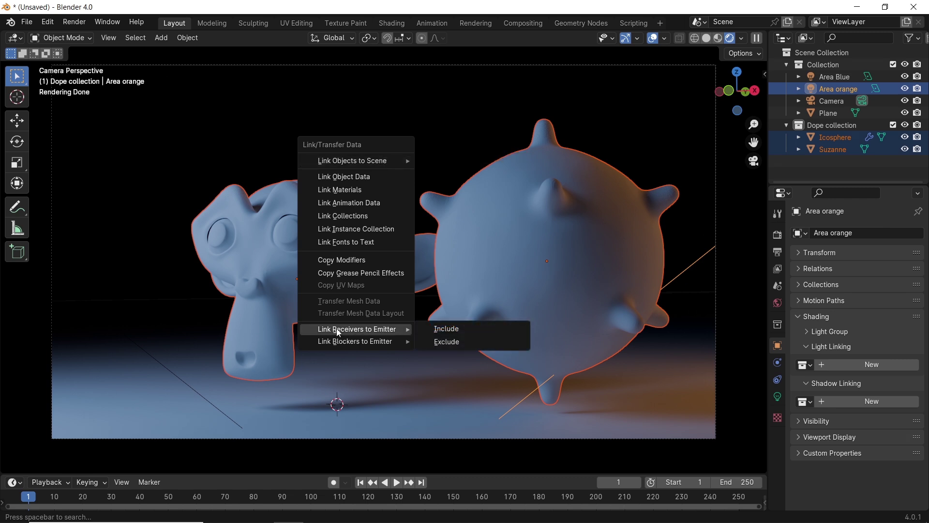
click(434, 329)
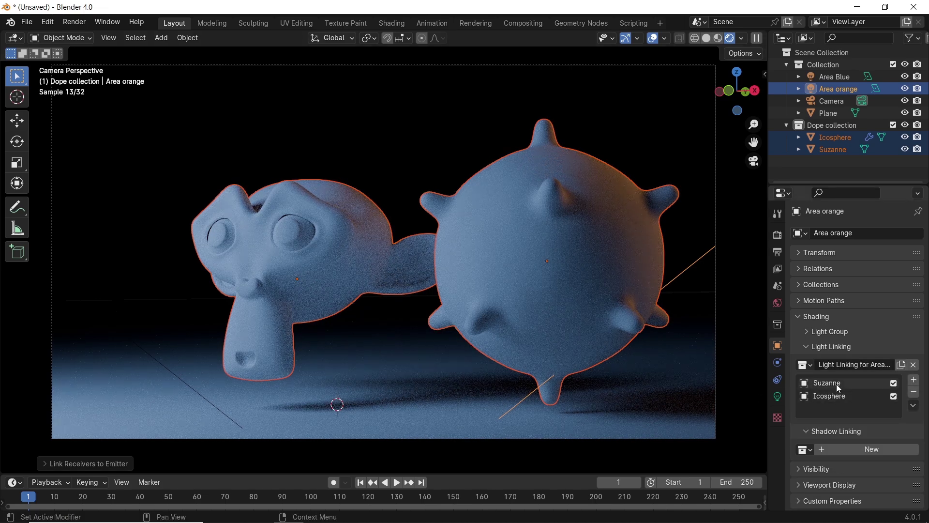
key(ctrl+z)
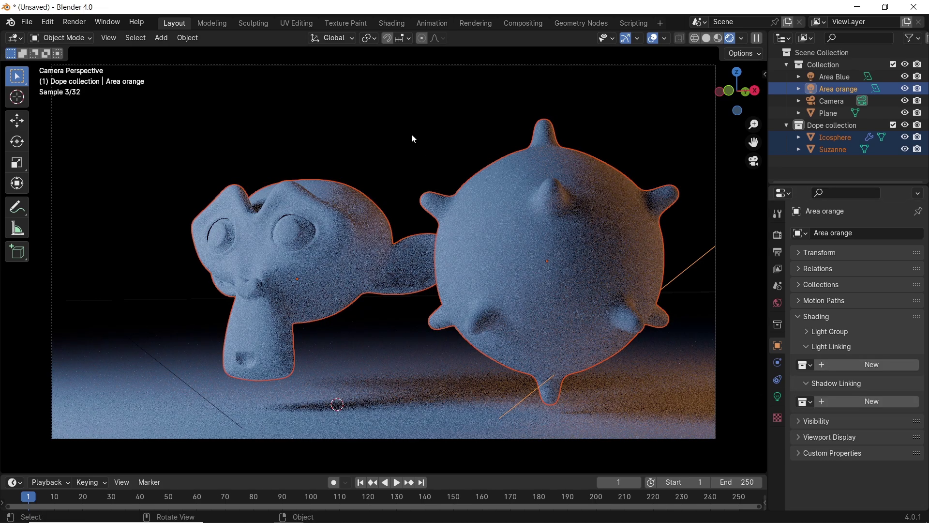
Try linking Icosphere and Suzanne to Area orange as excluded light receivers, and remove the link again.
key(ctrl+l)
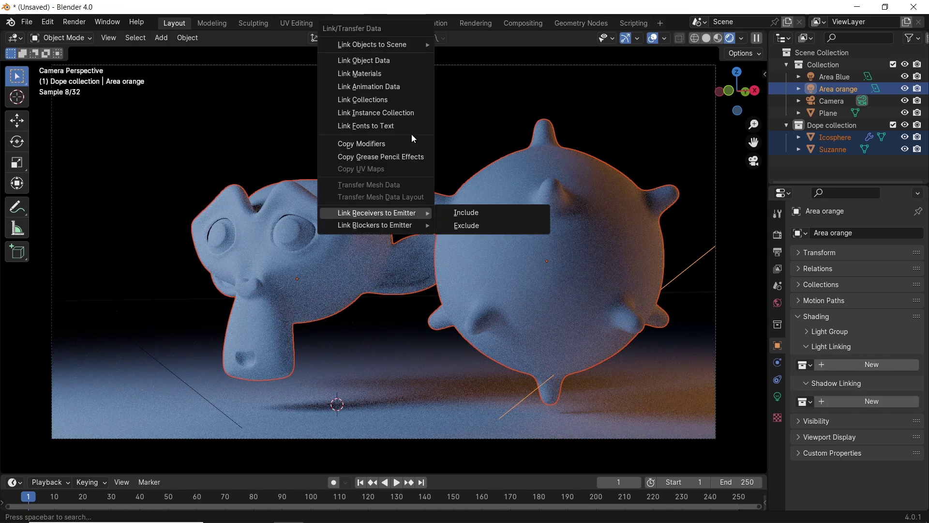
click(468, 226)
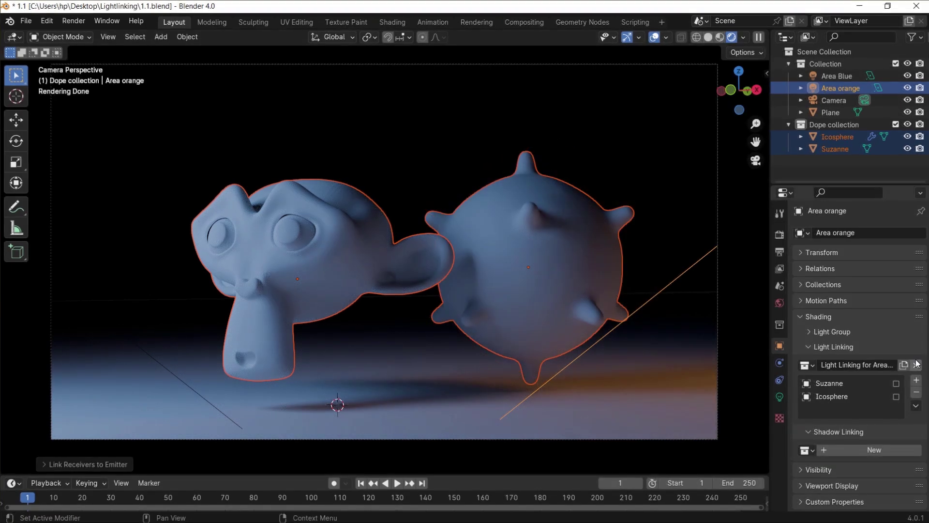
key(ctrl+z)
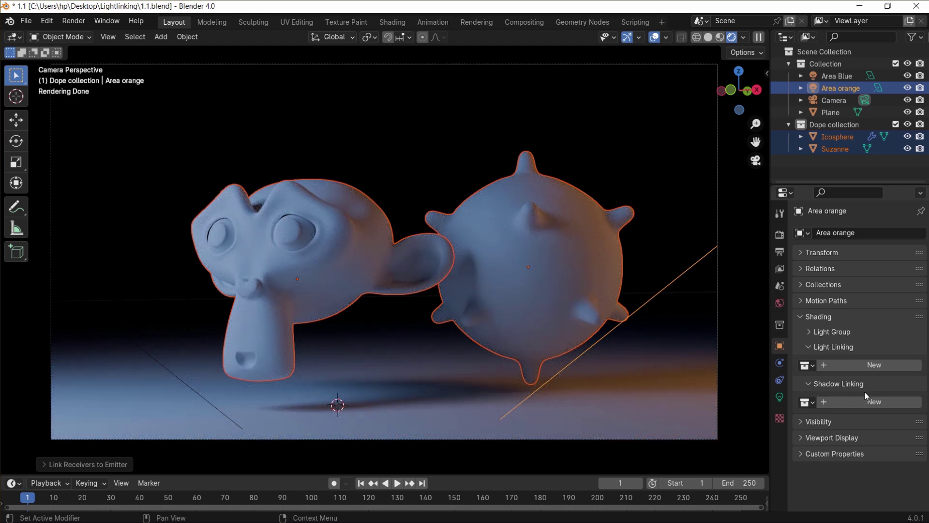
Create a shadow linking collection for Area Blue containing Suzanne, and test excluding and re-including Suzanne.
click(841, 77)
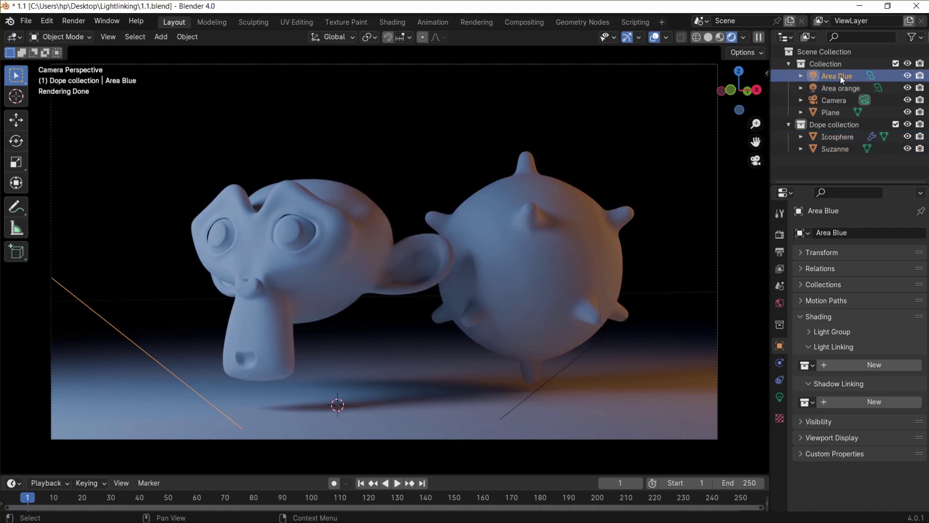
click(856, 403)
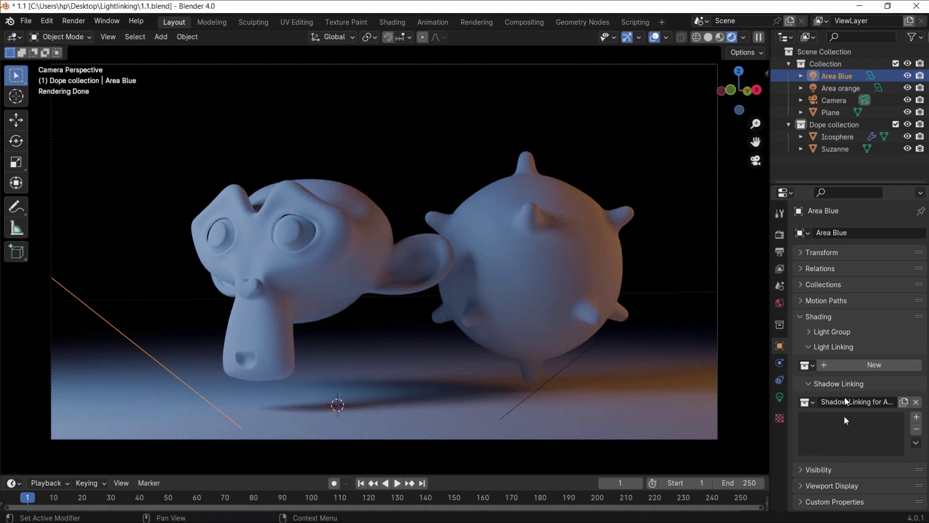
drag(840, 149, 832, 427)
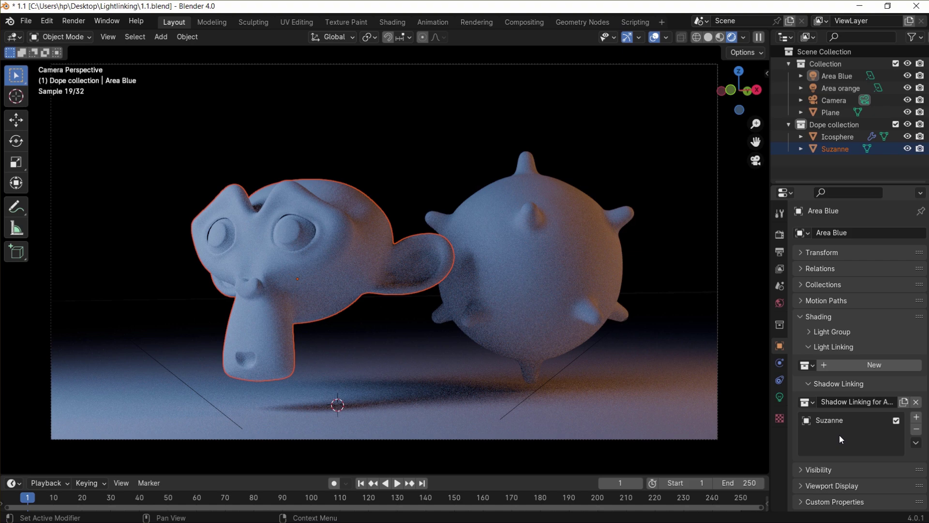
click(896, 422)
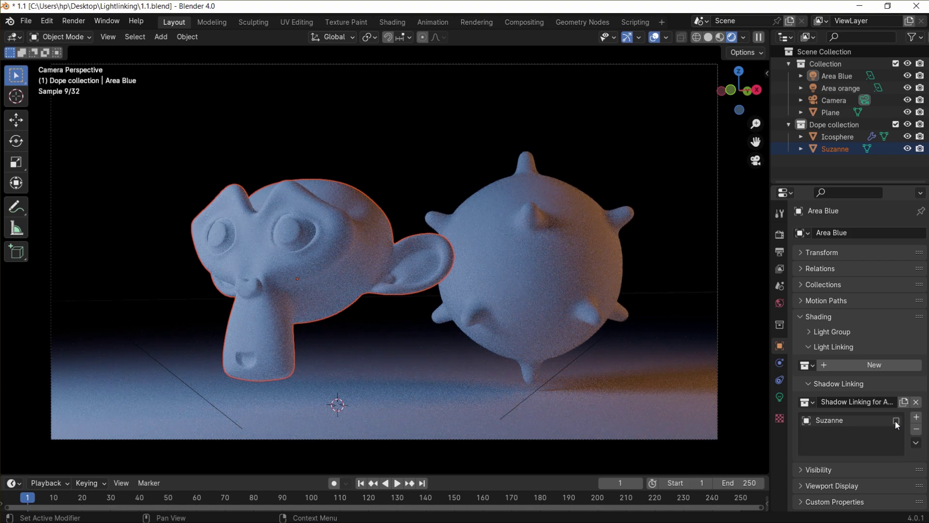
click(896, 421)
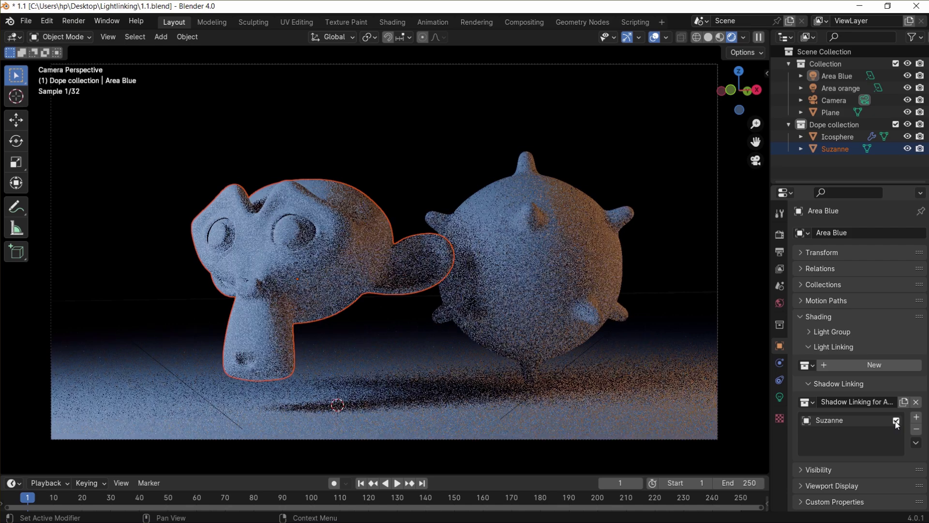
Add Icosphere to Area Blue's shadow linking list and exclude Suzanne from casting shadows.
drag(829, 138, 834, 435)
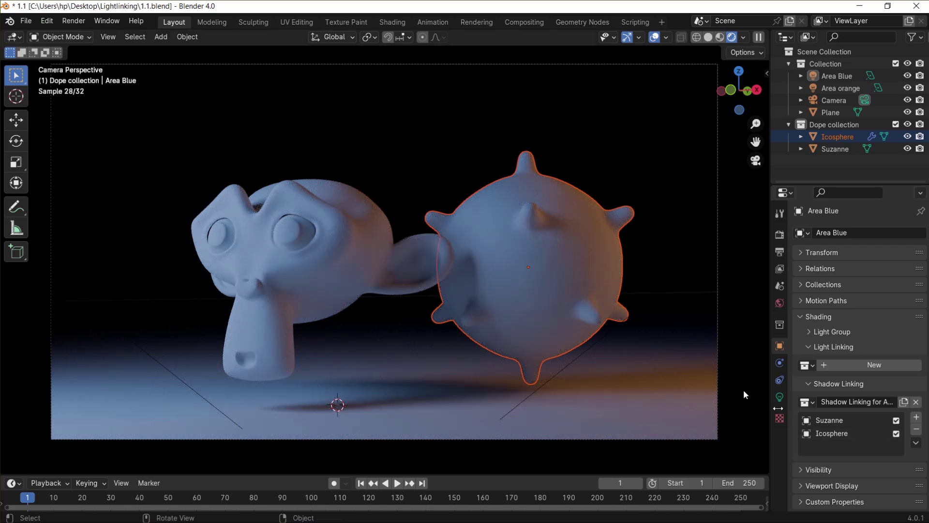
click(896, 421)
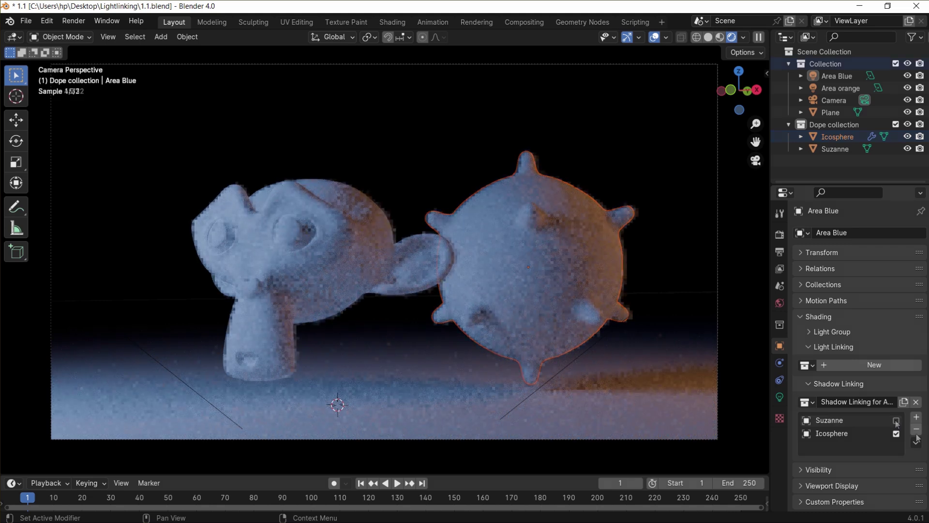
Remove Icosphere and Suzanne from Area Blue's shadow linking list.
click(891, 433)
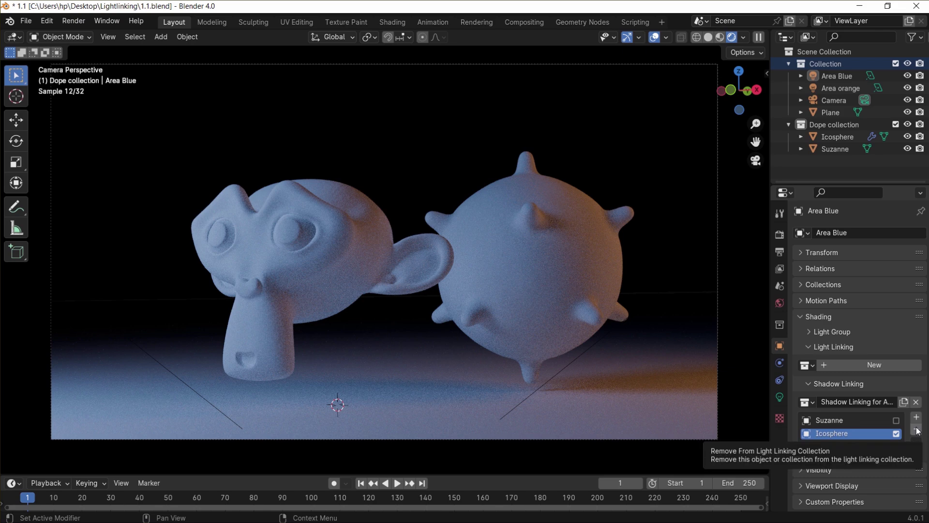
click(917, 430)
click(918, 430)
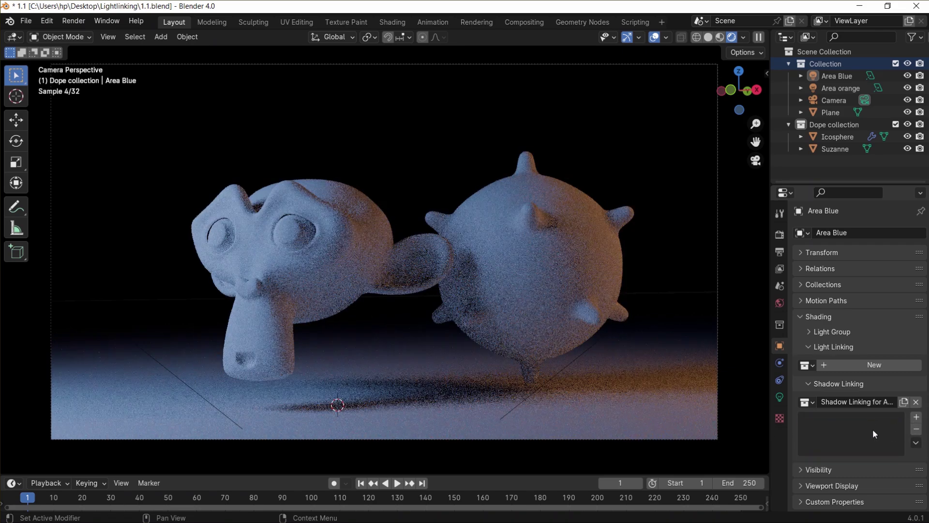
Link Icosphere and Suzanne to Area orange as included shadow blockers.
click(528, 241)
shift+click(295, 250)
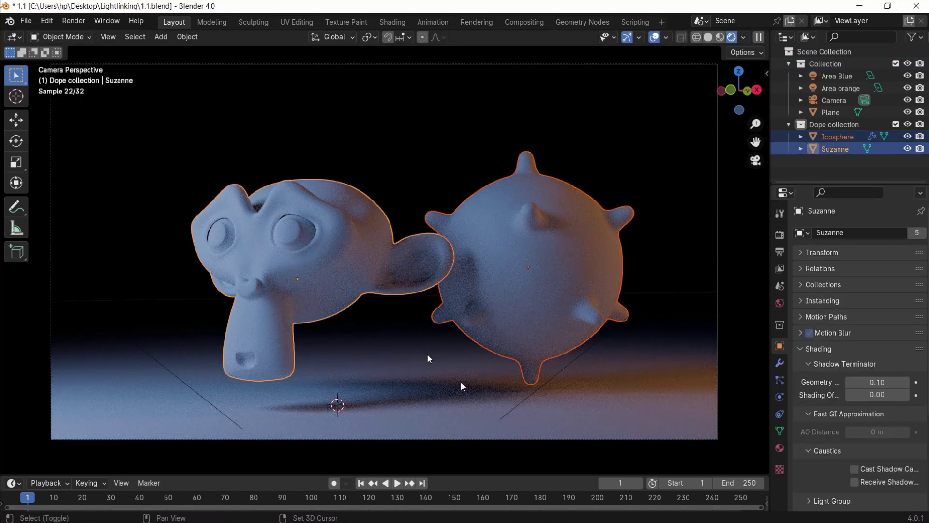
shift+click(564, 370)
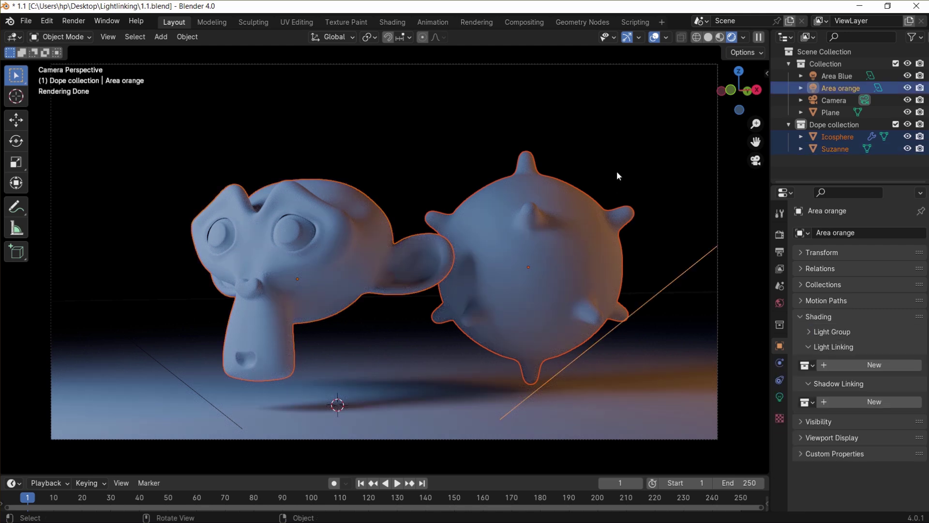
key(ctrl+l)
mouse_move(437, 229)
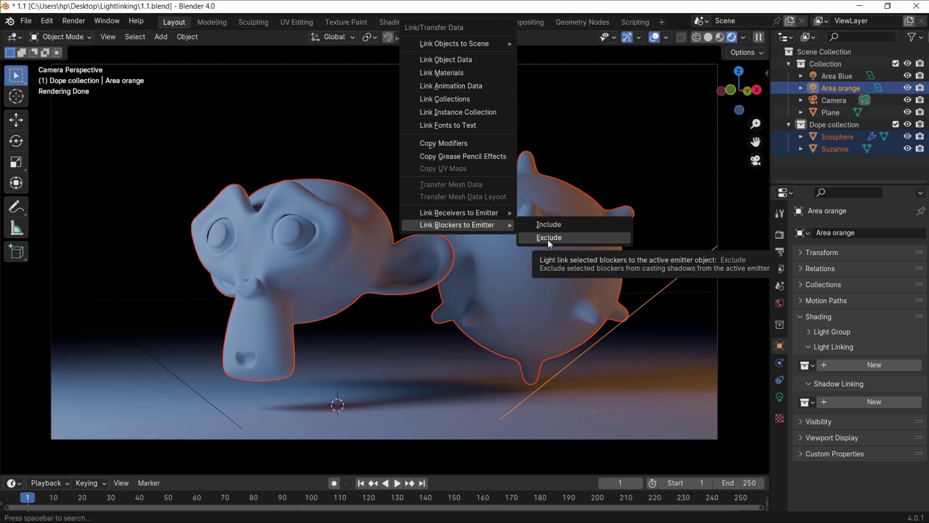
click(547, 224)
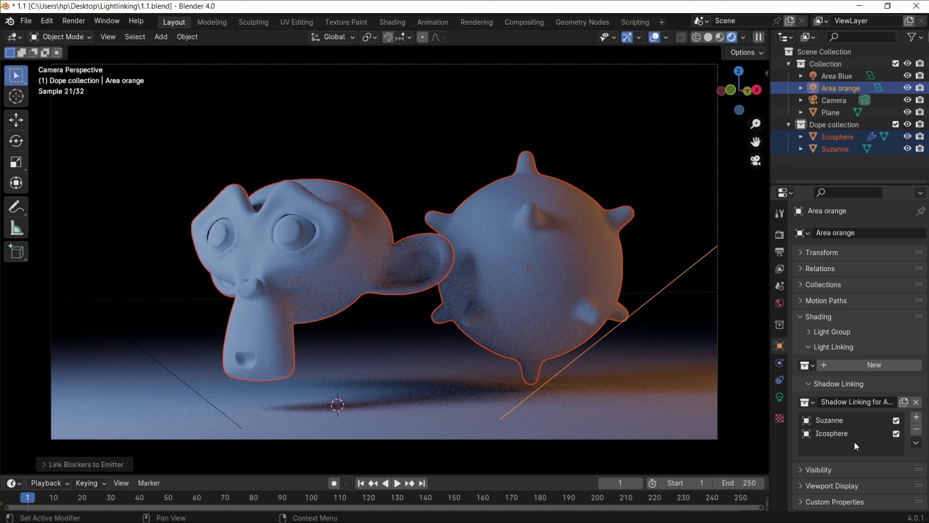
Exclude Suzanne from Area orange's shadow linking, and unlink the shadow linking collection from the light.
click(896, 420)
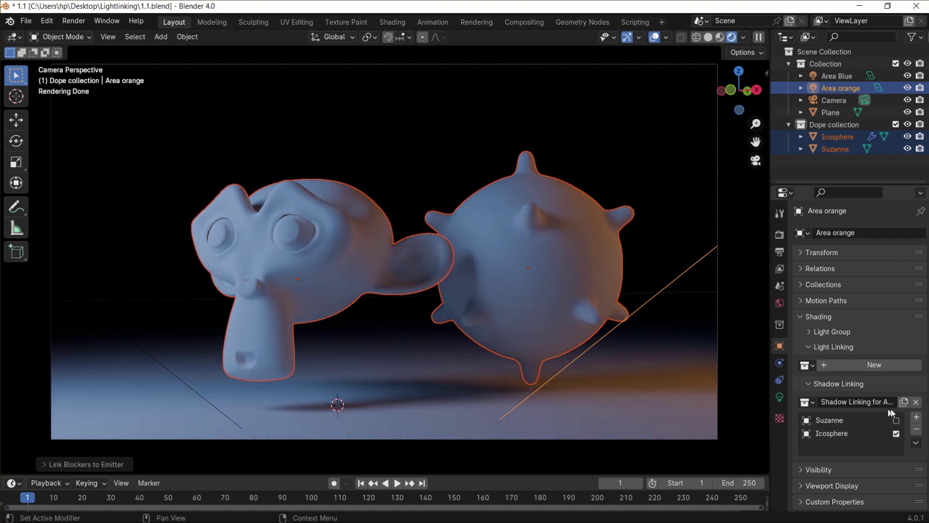
click(916, 402)
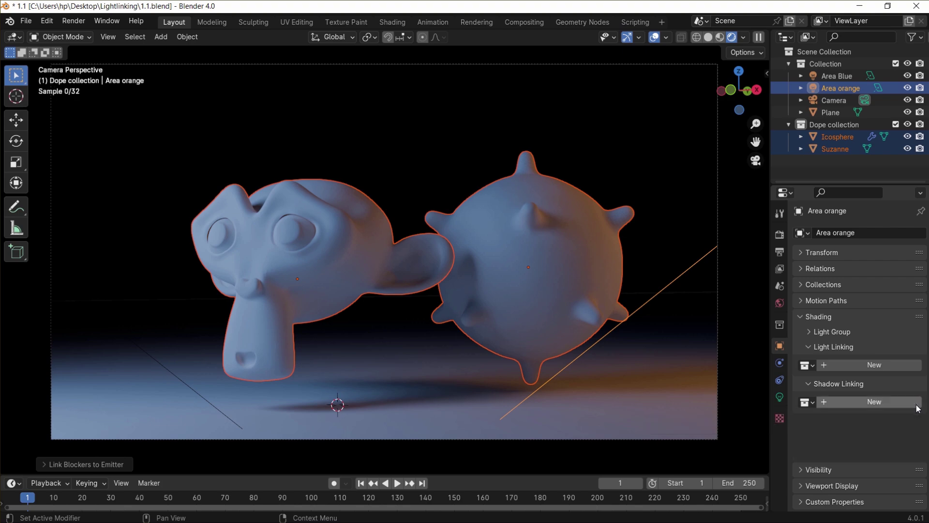
Add a UV sphere, scale it down to about 0.1, and raise it along Z above the gap between Suzanne and Icosphere.
key(shift+a)
mouse_move(416, 283)
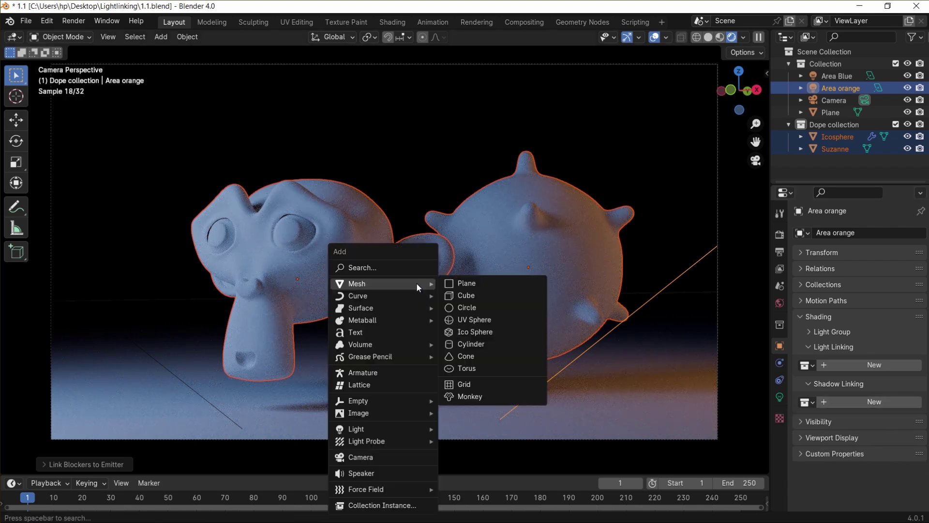
click(474, 320)
key(s)
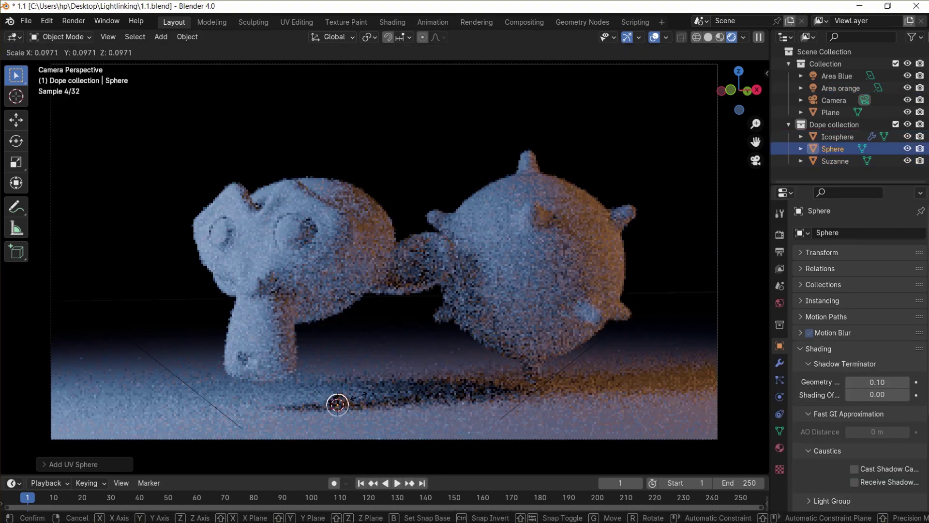
key(Return)
key(g)
key(z)
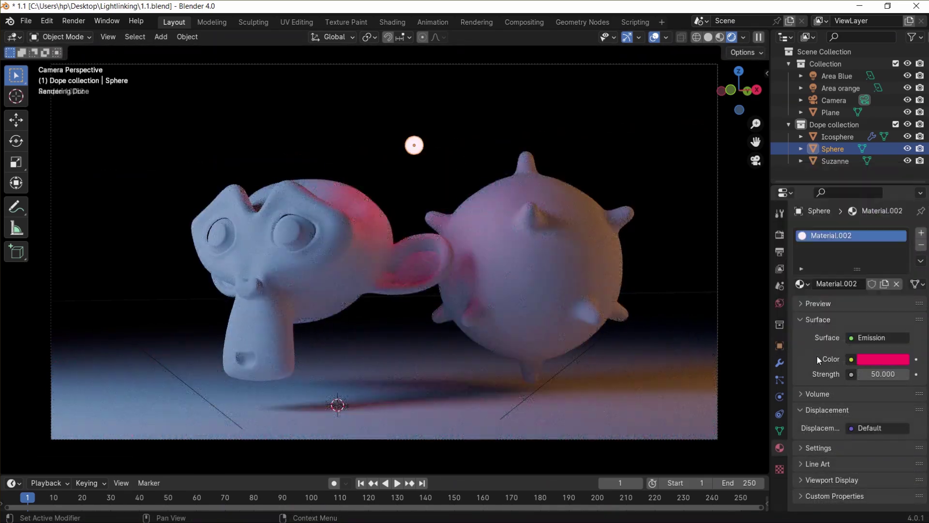
Create a light linking collection for the emissive Sphere, collapsing its Shadow Terminator, Fast GI Approximation and Caustics settings.
click(780, 346)
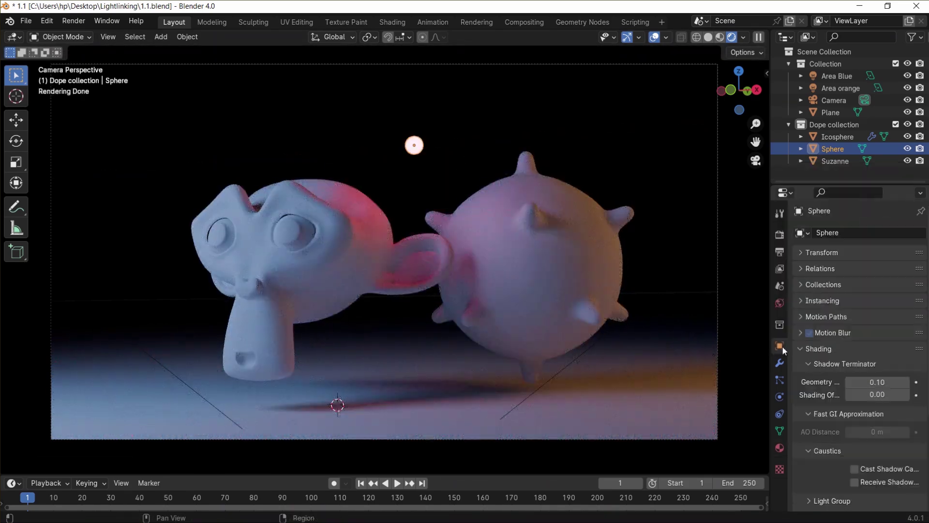
click(809, 364)
click(809, 378)
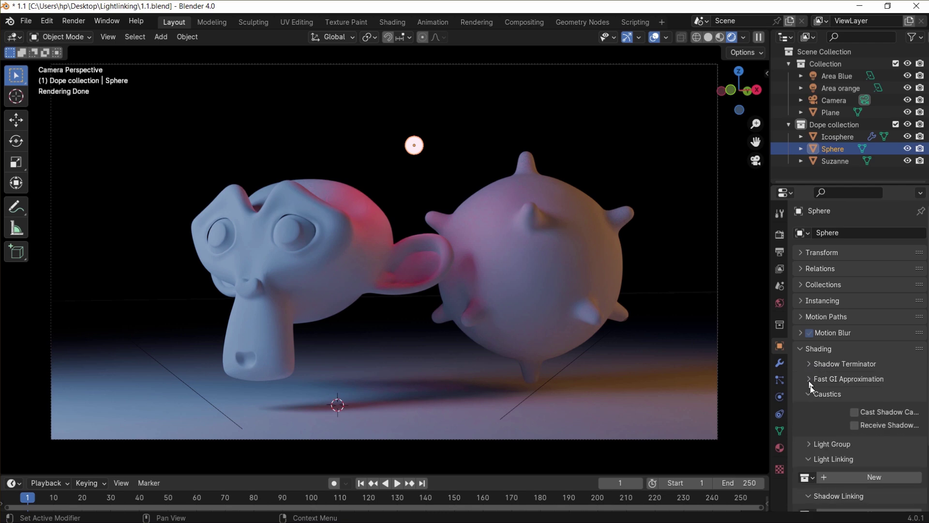
click(811, 393)
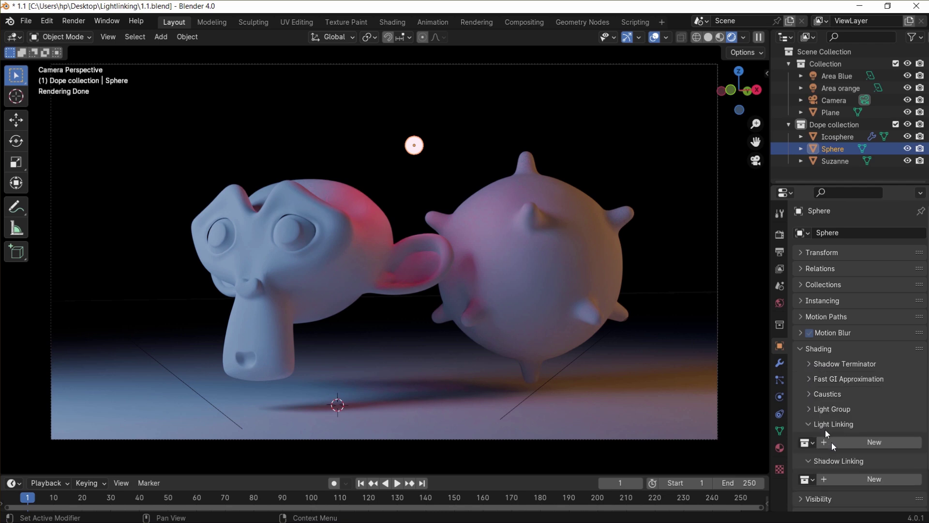
click(853, 441)
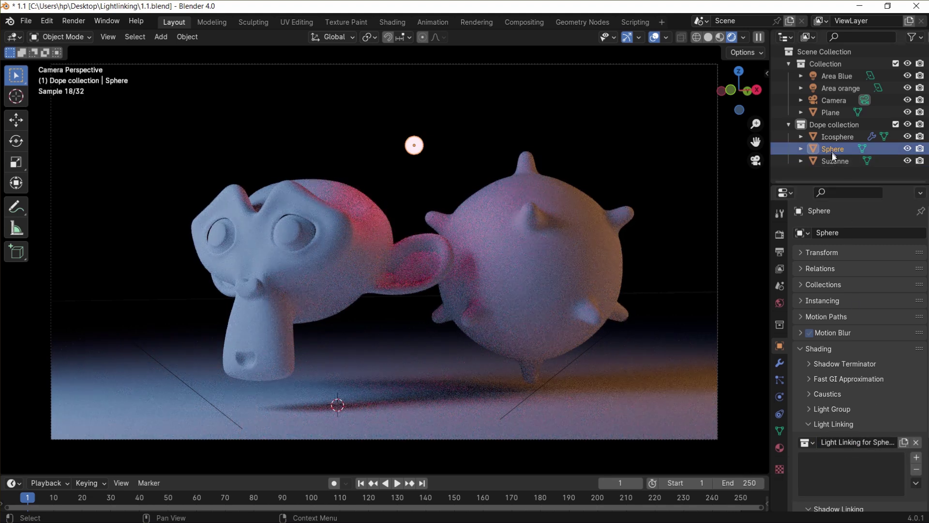
Add Suzanne to the Sphere's light linking list and exclude it from the Sphere's light.
drag(835, 162, 832, 465)
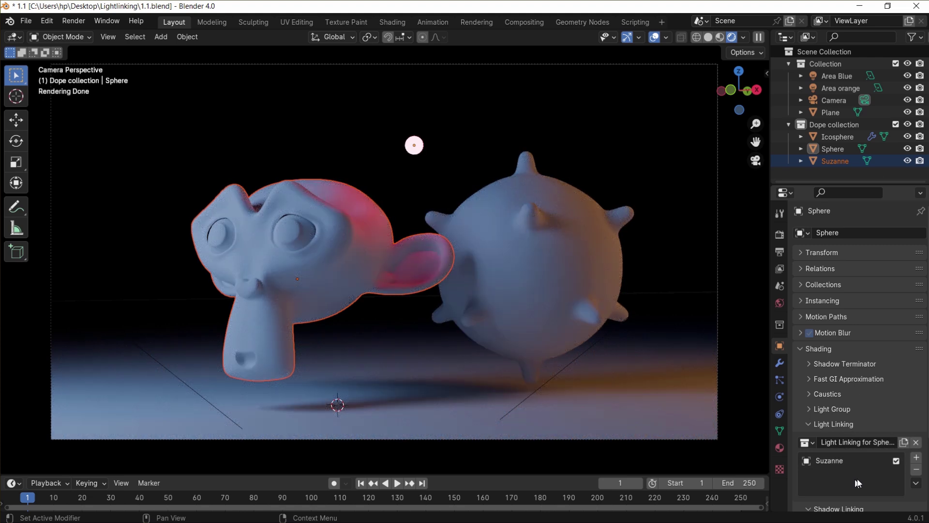
click(897, 461)
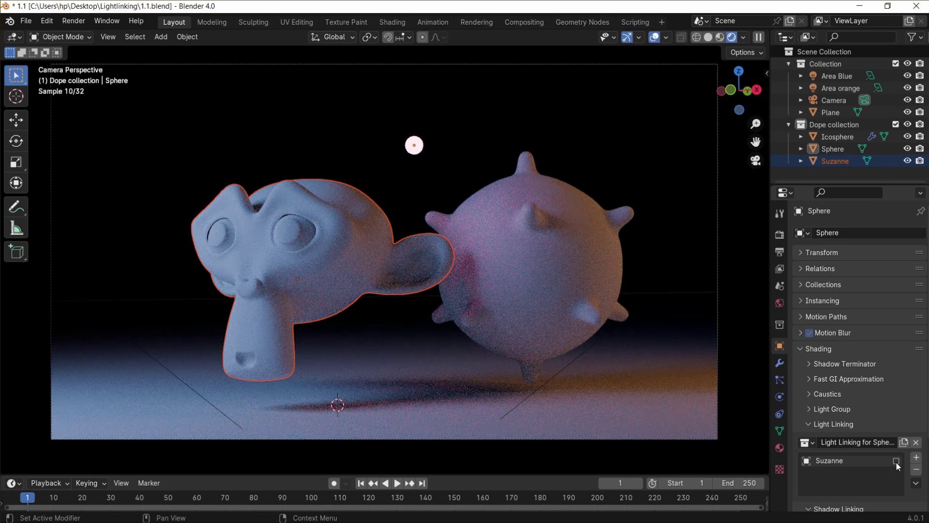